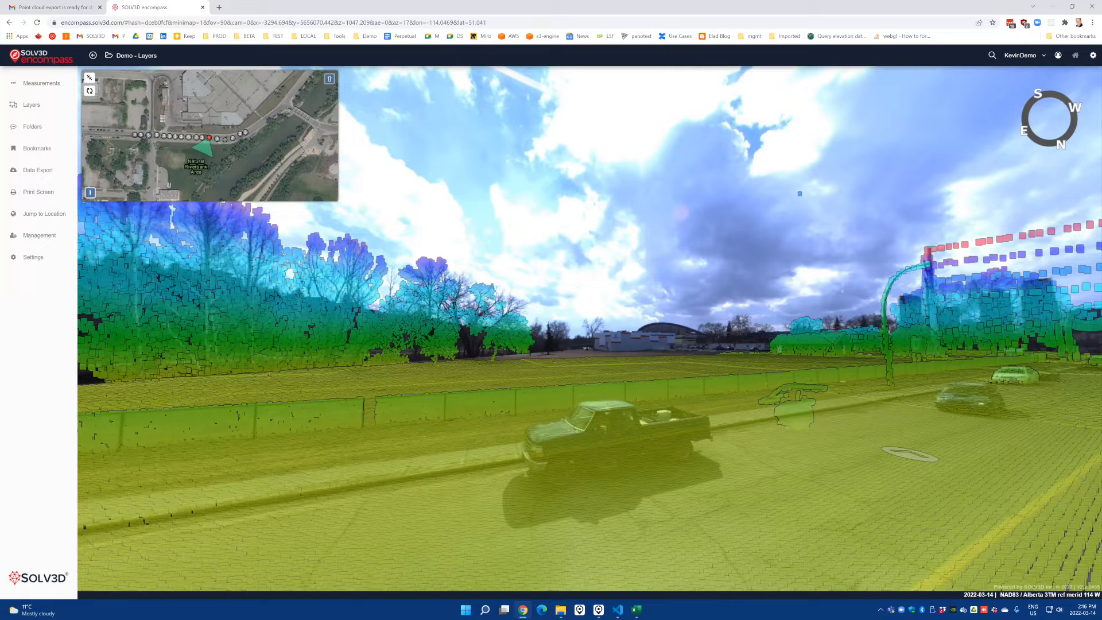
- Open the project's layer list and switch the PointCloud layer off and back on to compare the imagery
{"action": "mouse_move", "coordinate": [580, 390]}
{"action": "left_mouse_down"}
{"action": "mouse_move", "coordinate": [619, 391]}
{"action": "mouse_move", "coordinate": [620, 377]}
{"action": "left_mouse_up"}
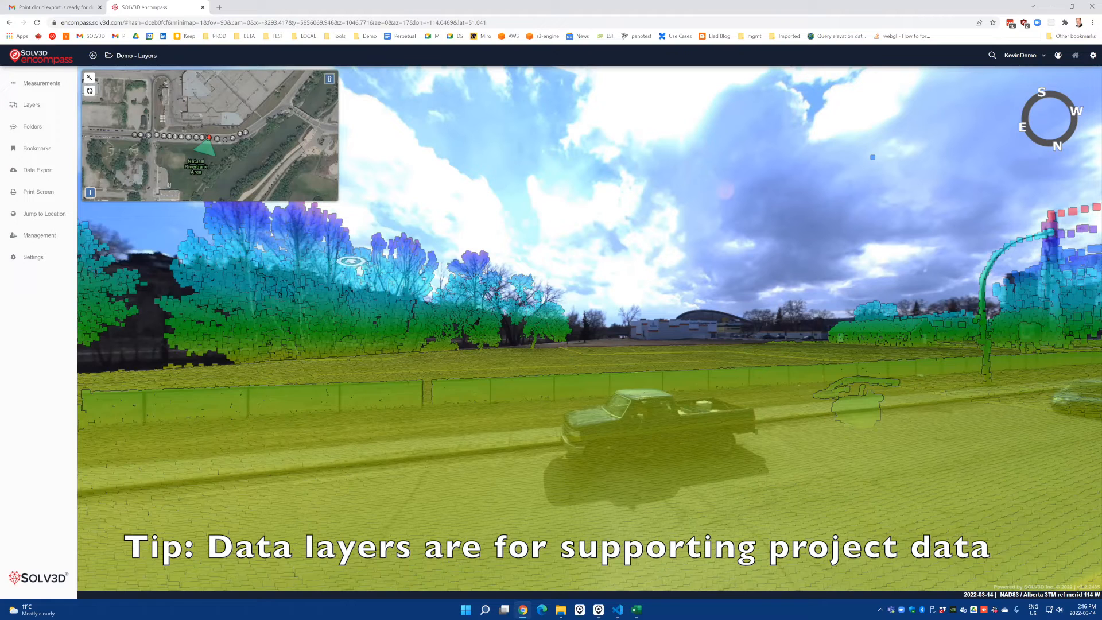
{"action": "left_click", "coordinate": [33, 107]}
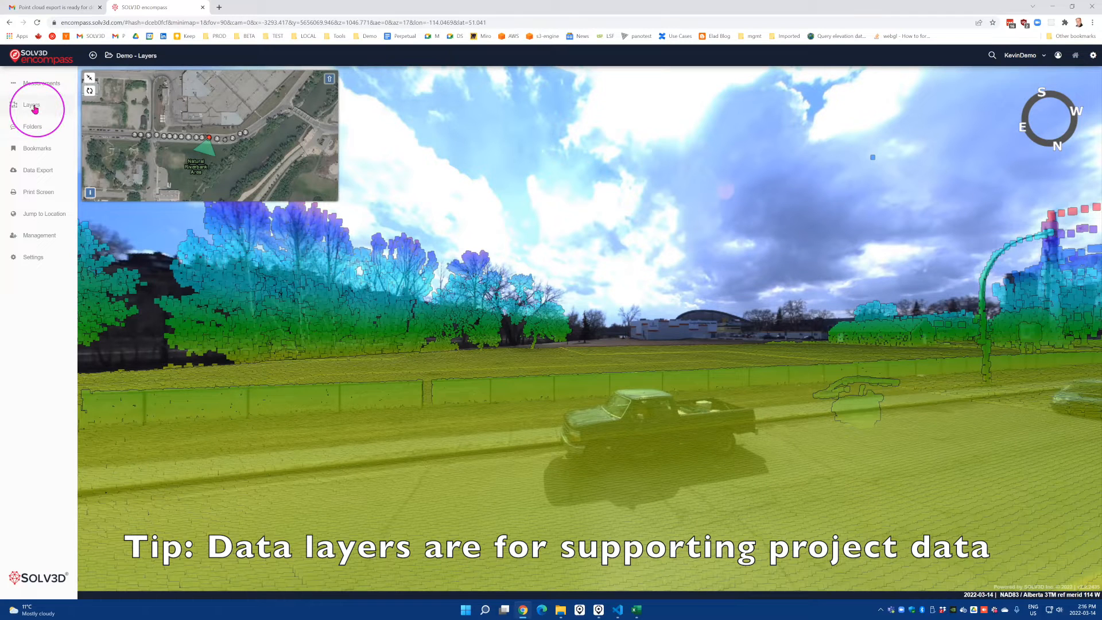
{"action": "left_click", "coordinate": [33, 109]}
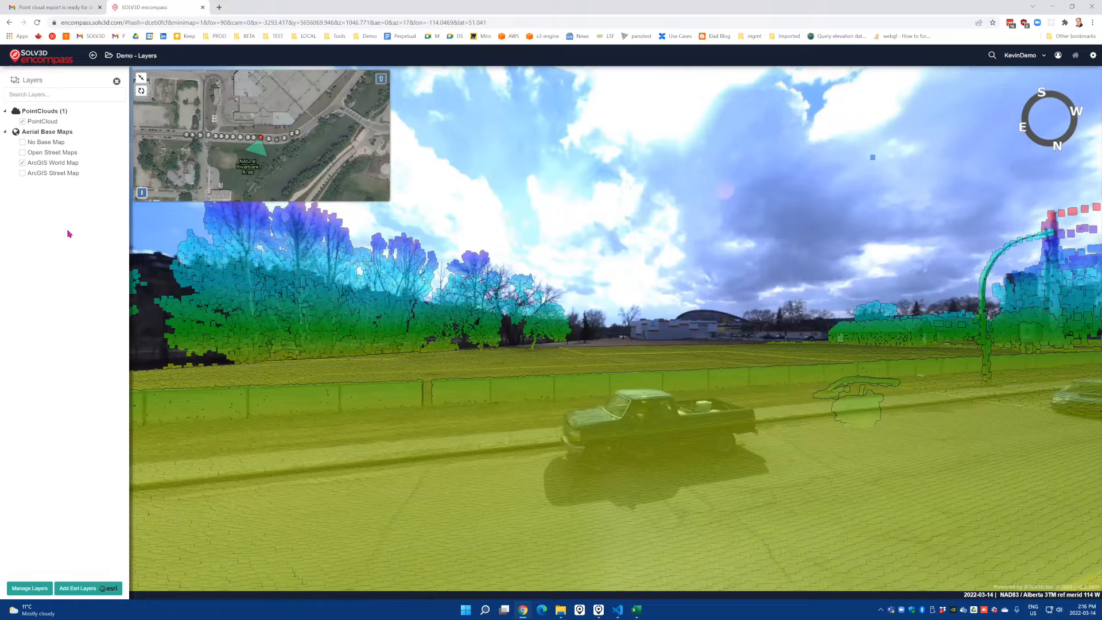
{"action": "left_click", "coordinate": [23, 122]}
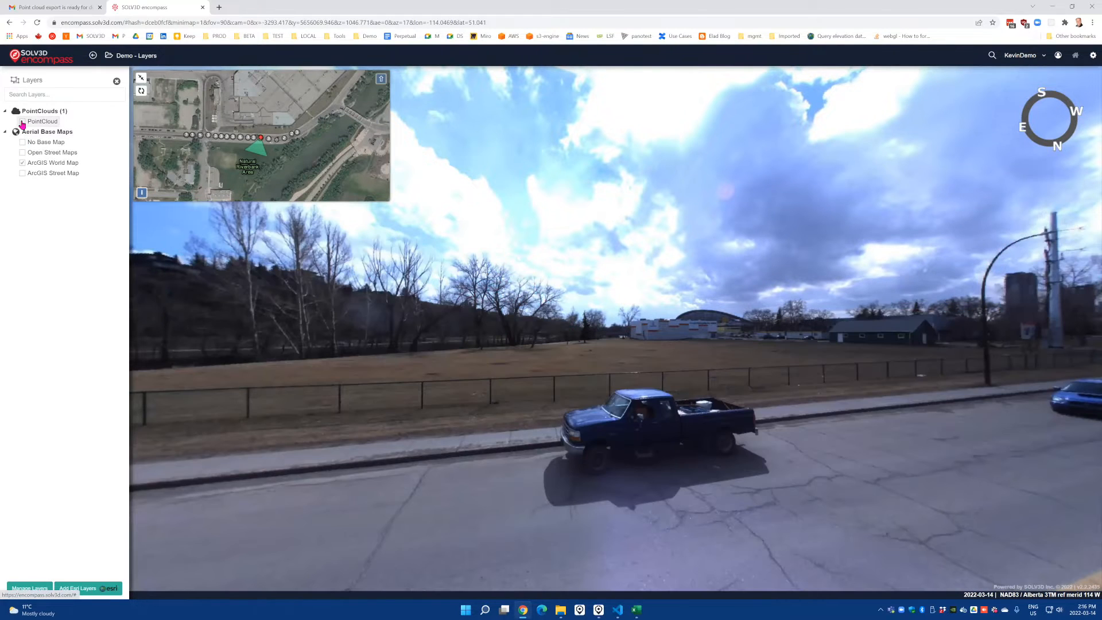
{"action": "left_click", "coordinate": [23, 122]}
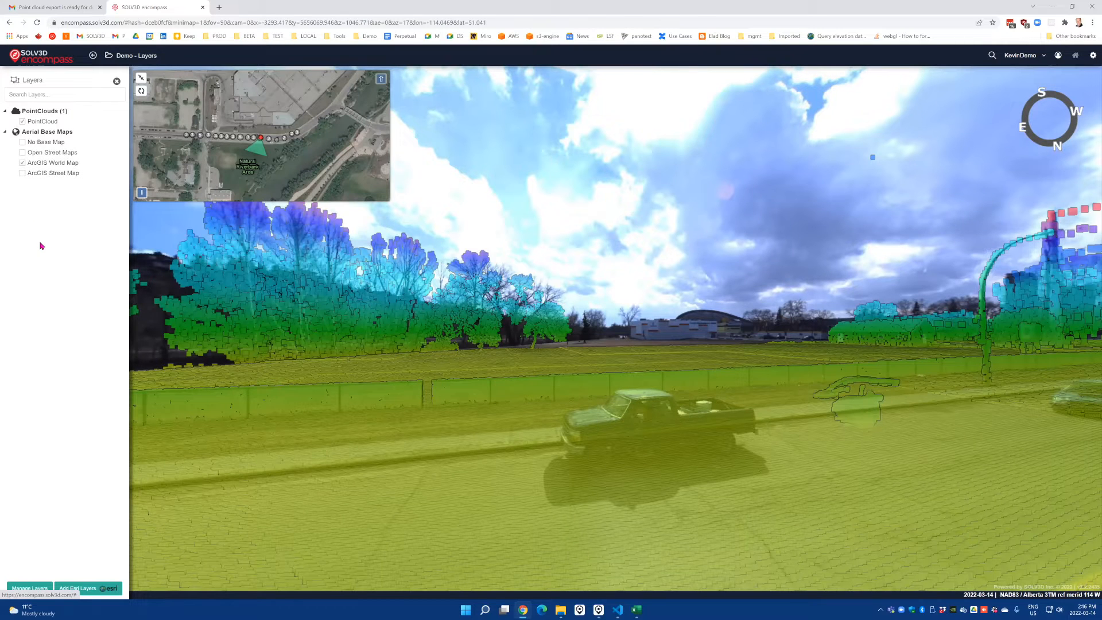
- Upload model.ifc as a new file source in the Layer Manager
{"action": "left_click", "coordinate": [35, 590]}
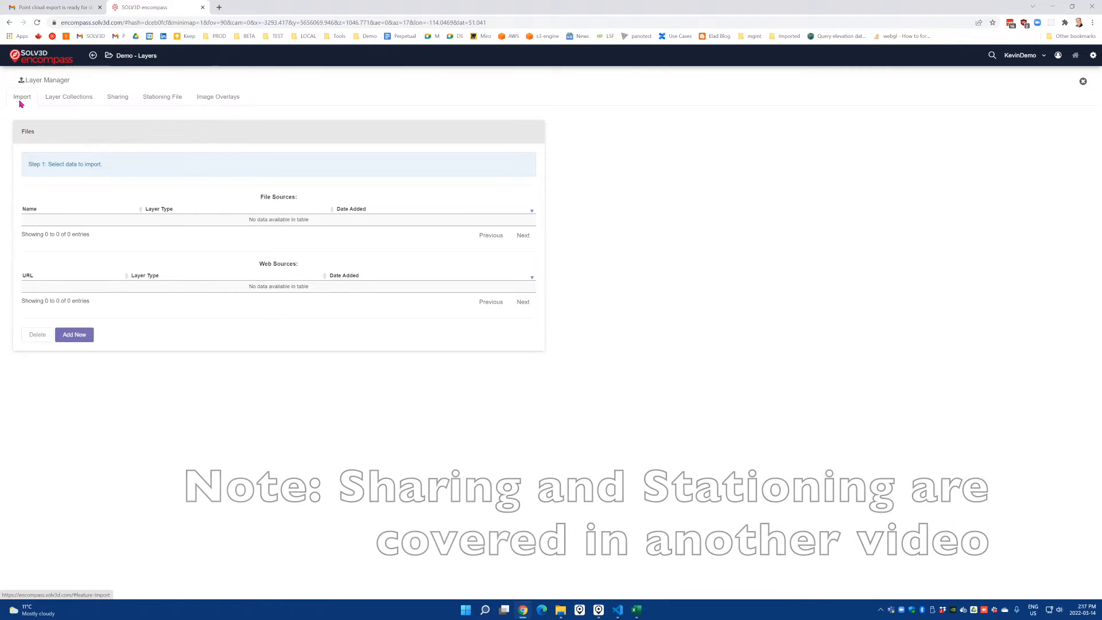
{"action": "left_click", "coordinate": [74, 335]}
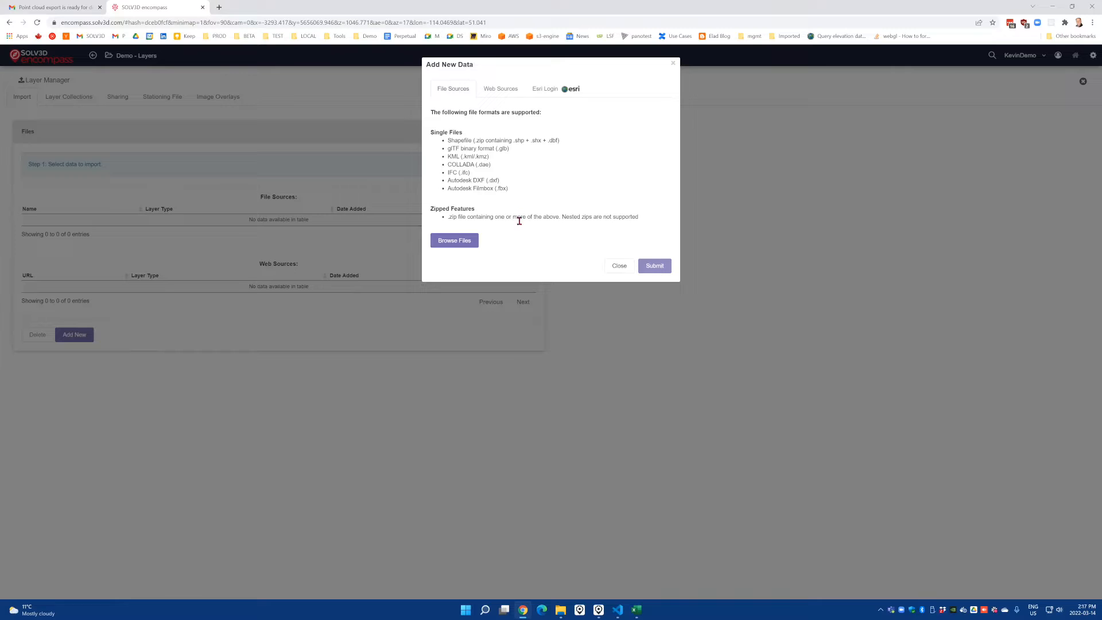
{"action": "left_click", "coordinate": [456, 240]}
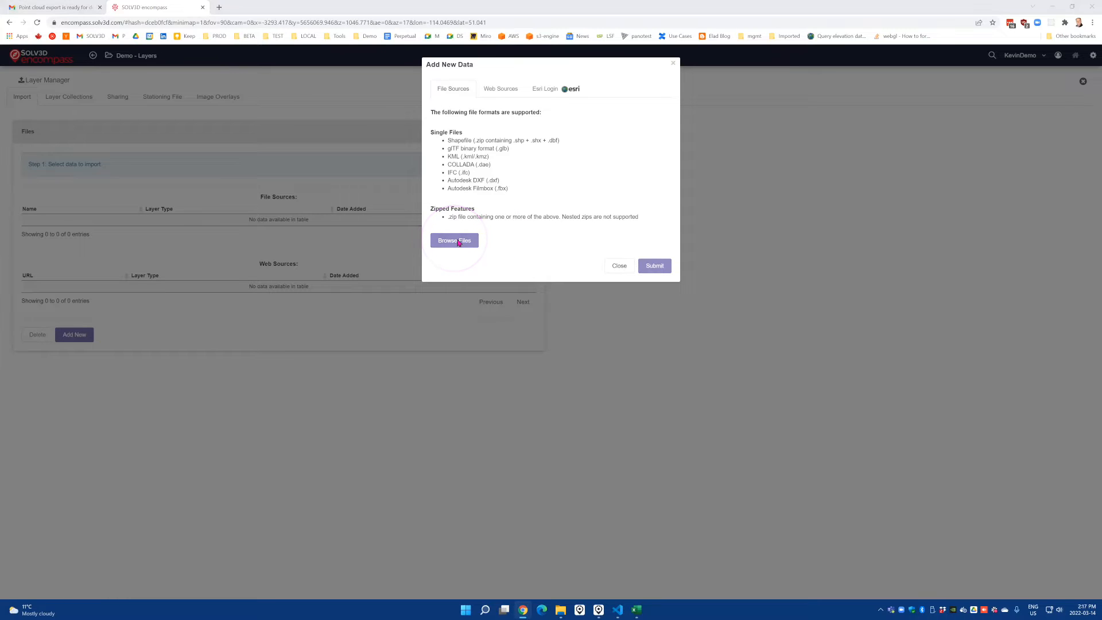
{"action": "left_click", "coordinate": [187, 192]}
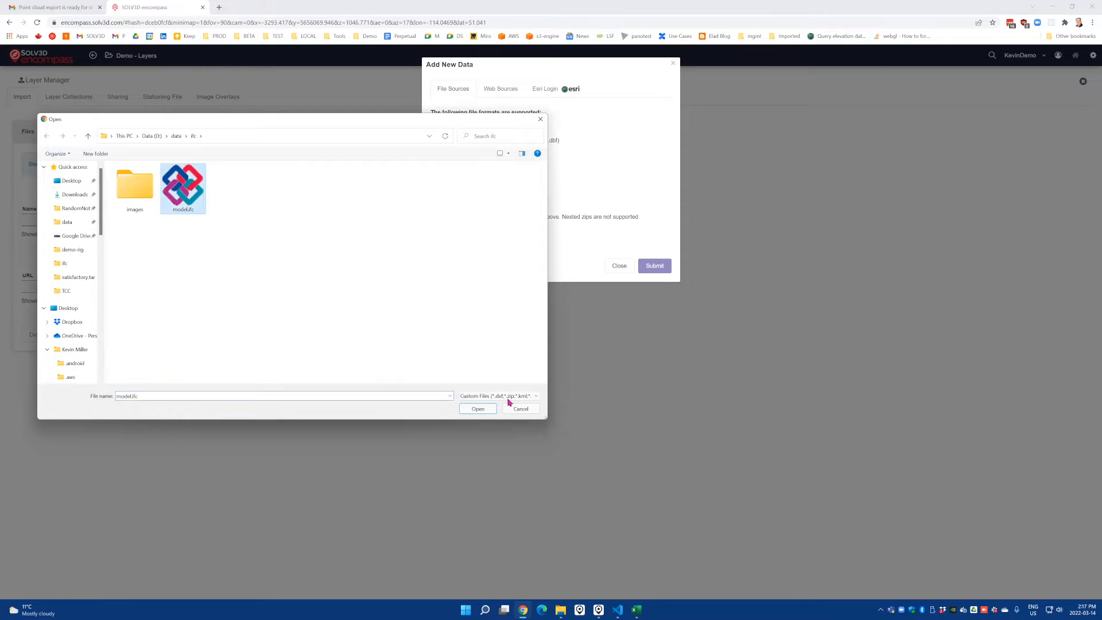
{"action": "left_click", "coordinate": [478, 409]}
{"action": "left_click", "coordinate": [653, 274]}
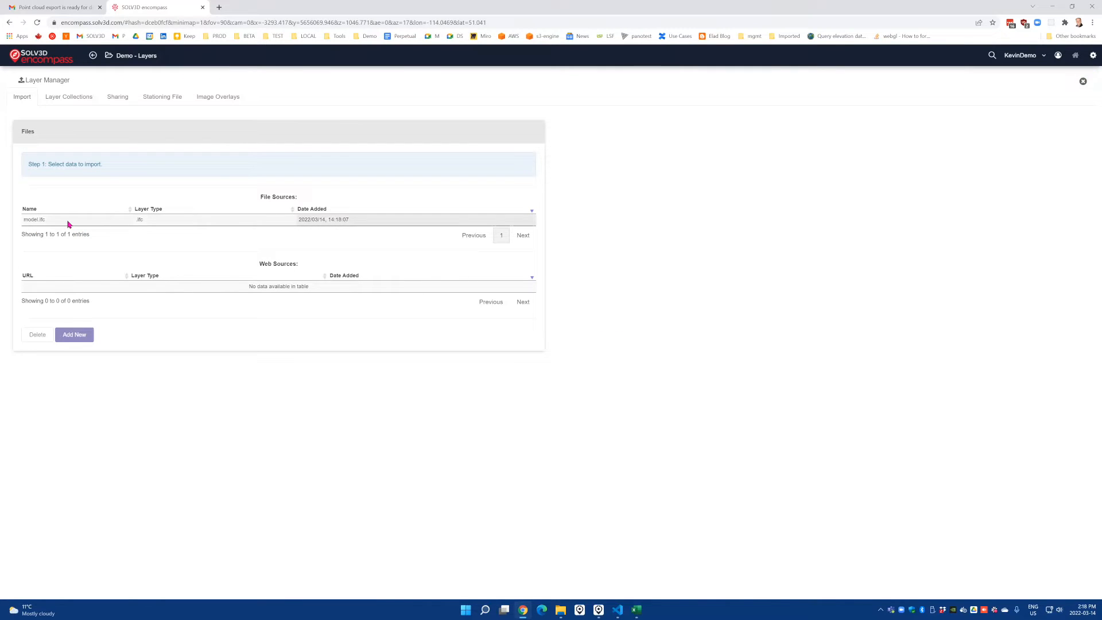
- Import the model.ifc layer into the project as collection "Proposed Building" with the NAD83(Original)/3TM(114W) projection
{"action": "left_click", "coordinate": [68, 222]}
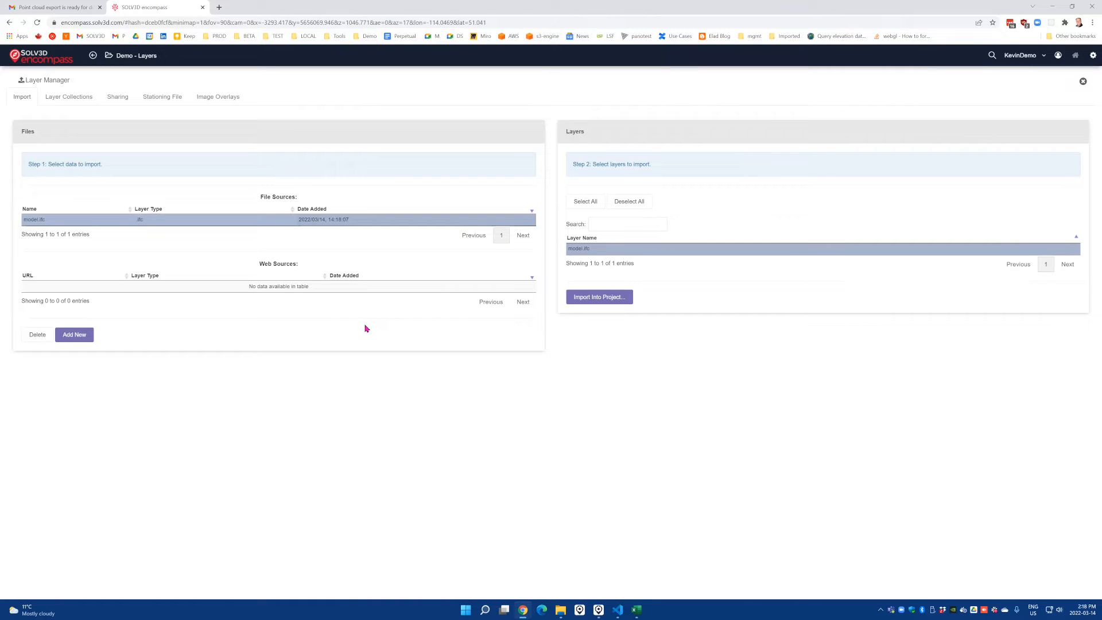
{"action": "left_click", "coordinate": [603, 304]}
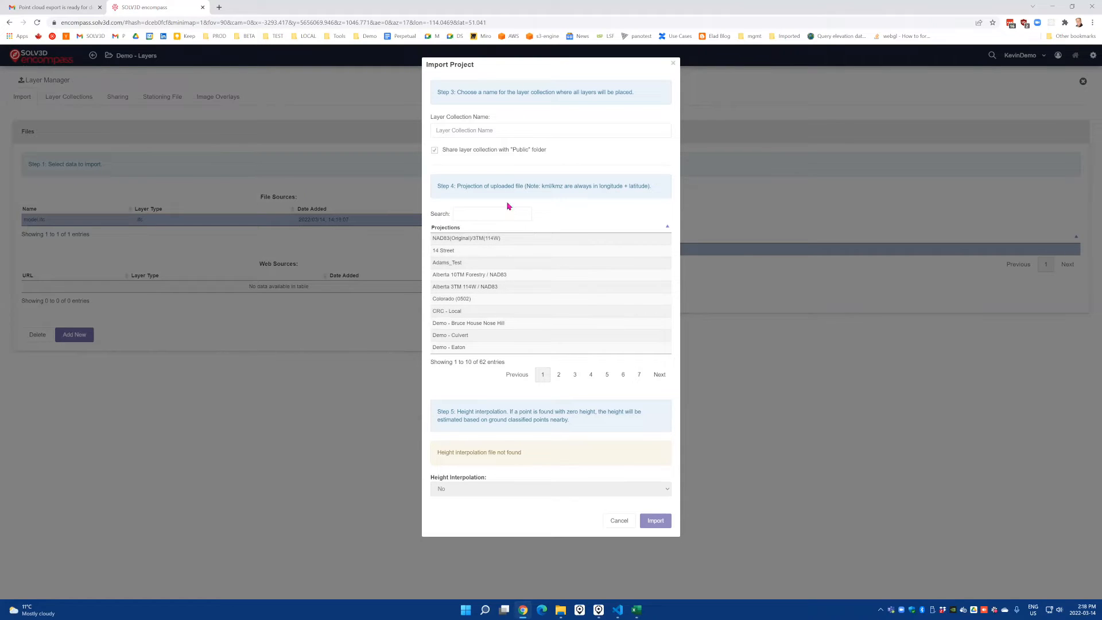
{"action": "left_click", "coordinate": [498, 125]}
{"action": "type", "text": "Proposed Building"}
{"action": "left_click", "coordinate": [502, 238]}
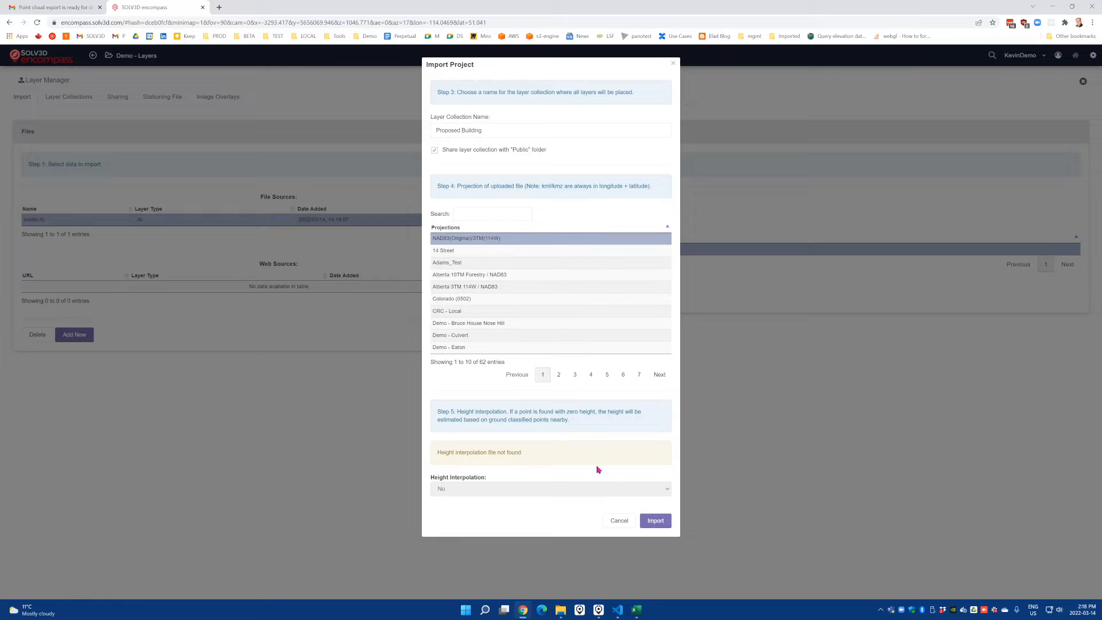
{"action": "left_click", "coordinate": [656, 527]}
{"action": "left_click", "coordinate": [656, 521]}
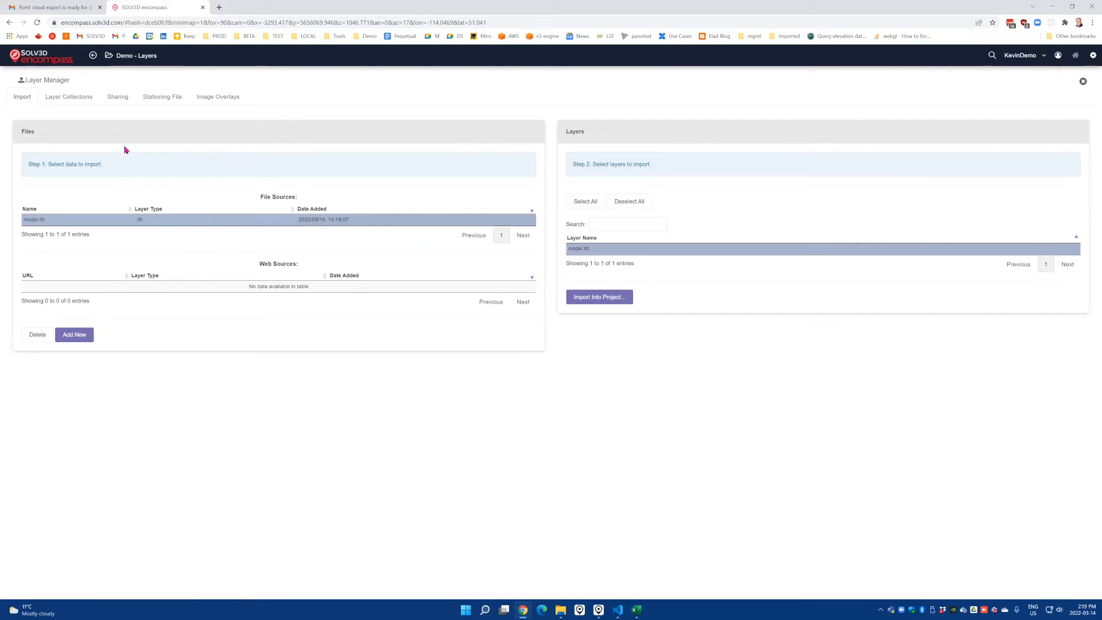
- Review the layers in the Proposed Building collection and close the Layer Manager
{"action": "left_click", "coordinate": [65, 98]}
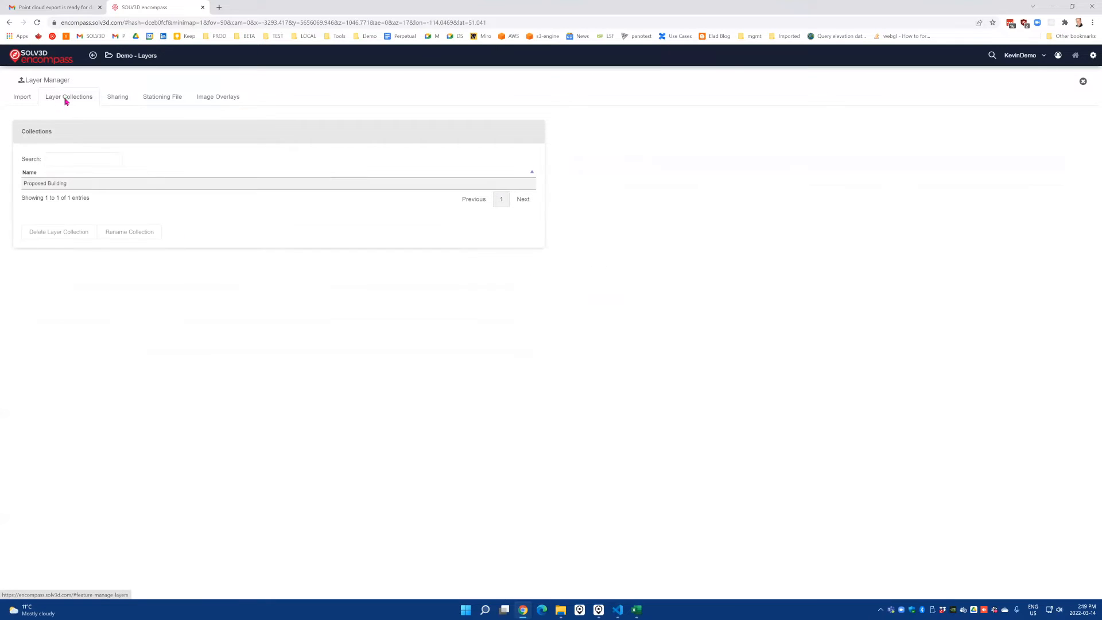
{"action": "left_click", "coordinate": [54, 183]}
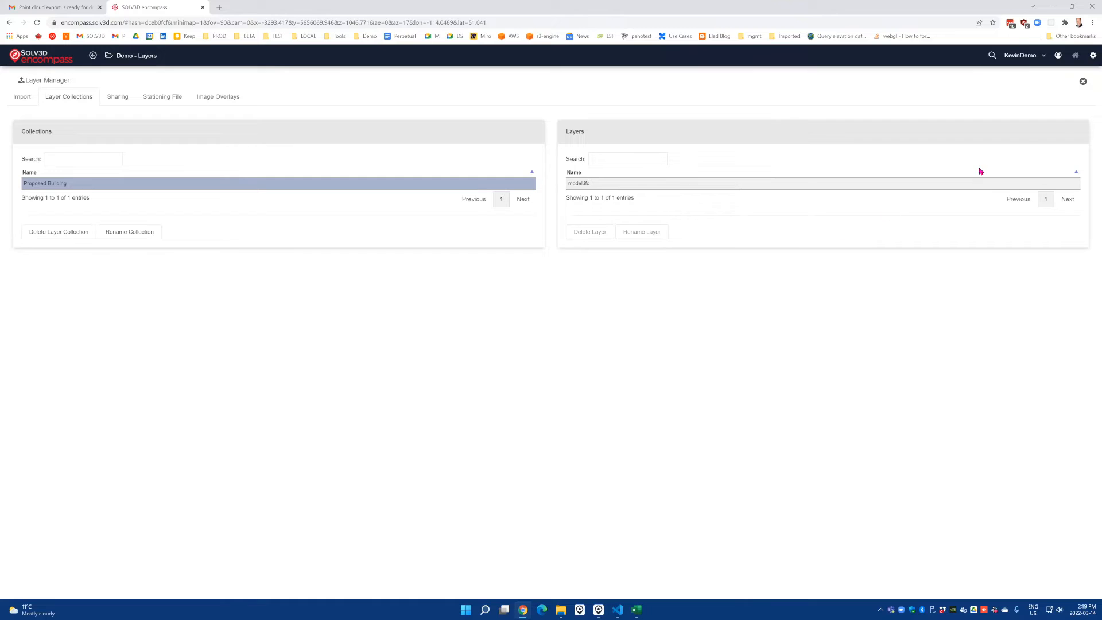
{"action": "left_click", "coordinate": [1083, 81]}
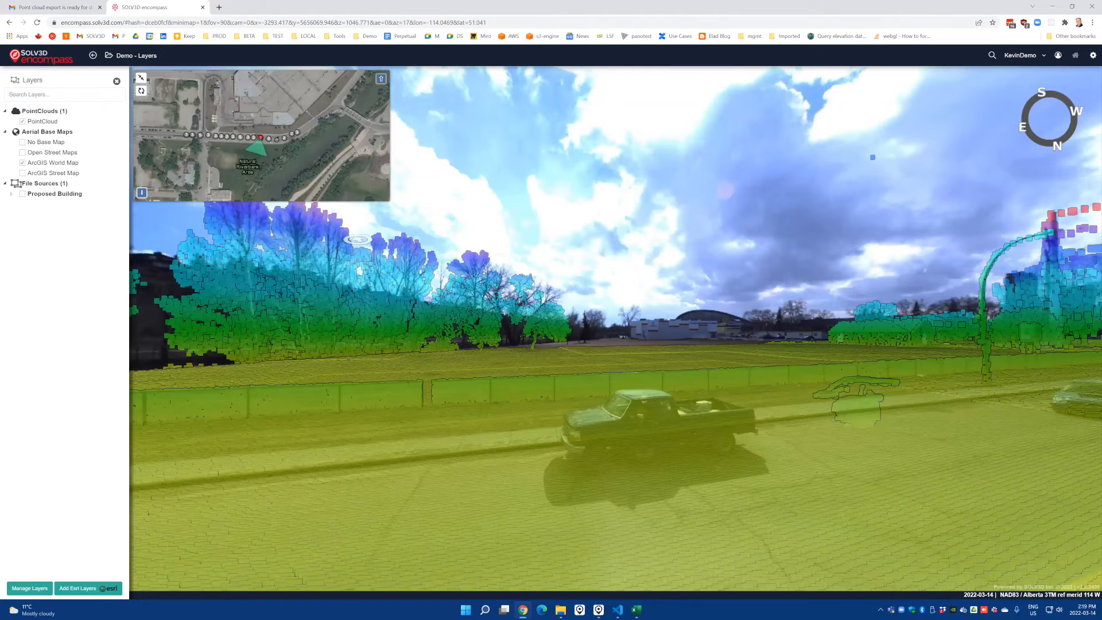
- Turn on the Proposed Building collection so it displays over the street imagery
{"action": "left_click", "coordinate": [23, 194]}
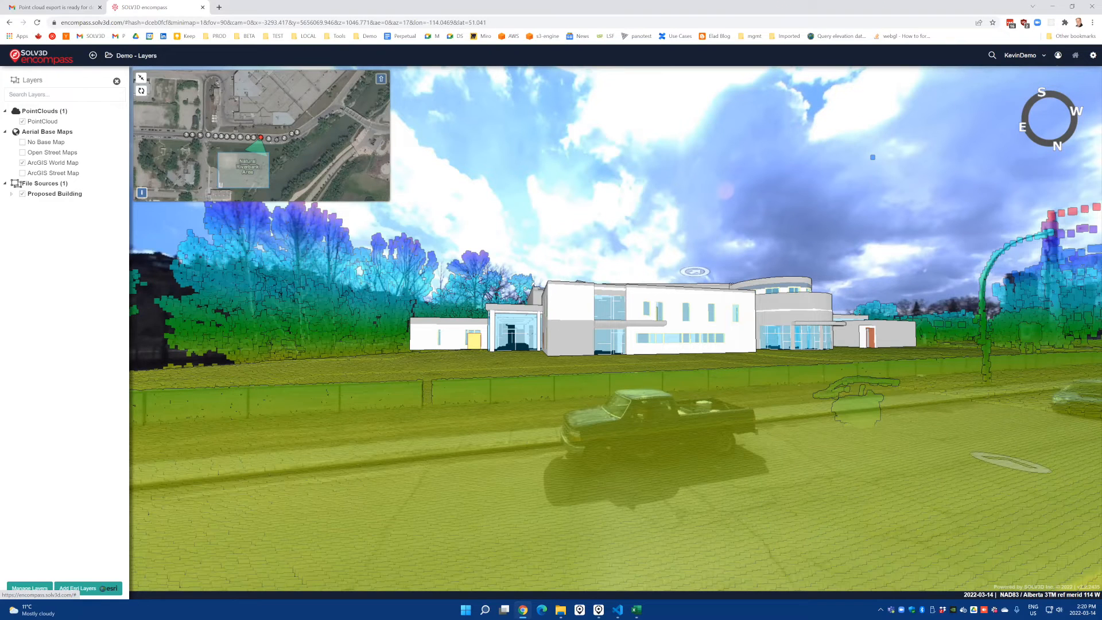
{"action": "left_click_drag", "start_coordinate": [1010, 462], "coordinate": [1001, 460]}
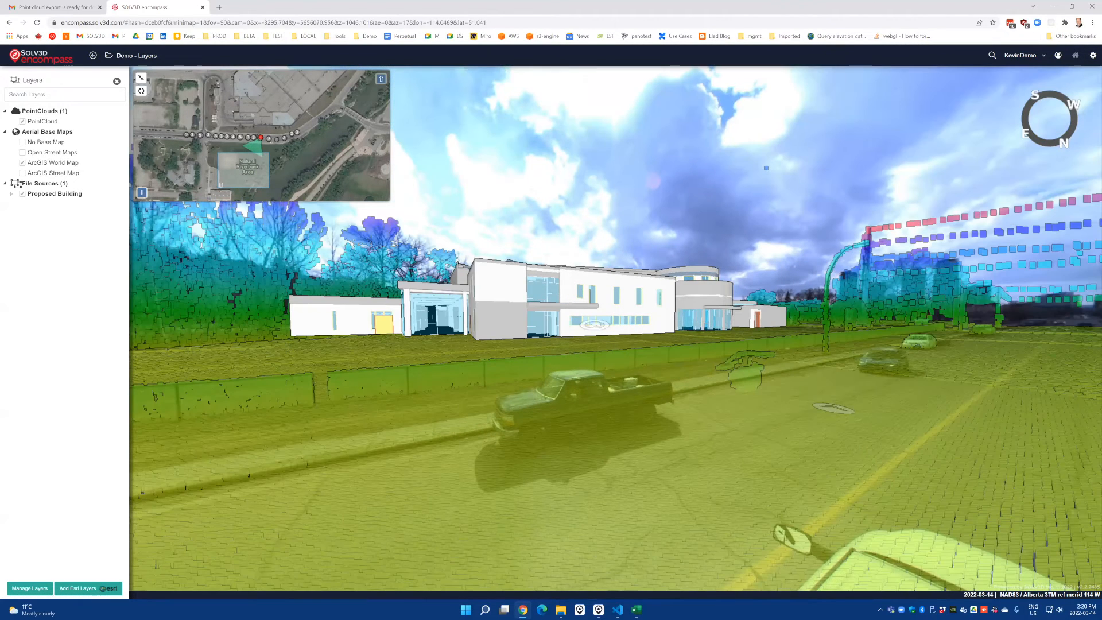
- Inspect the proposed building in 3D mode from above and return to the street imagery
{"action": "right_click", "coordinate": [620, 351]}
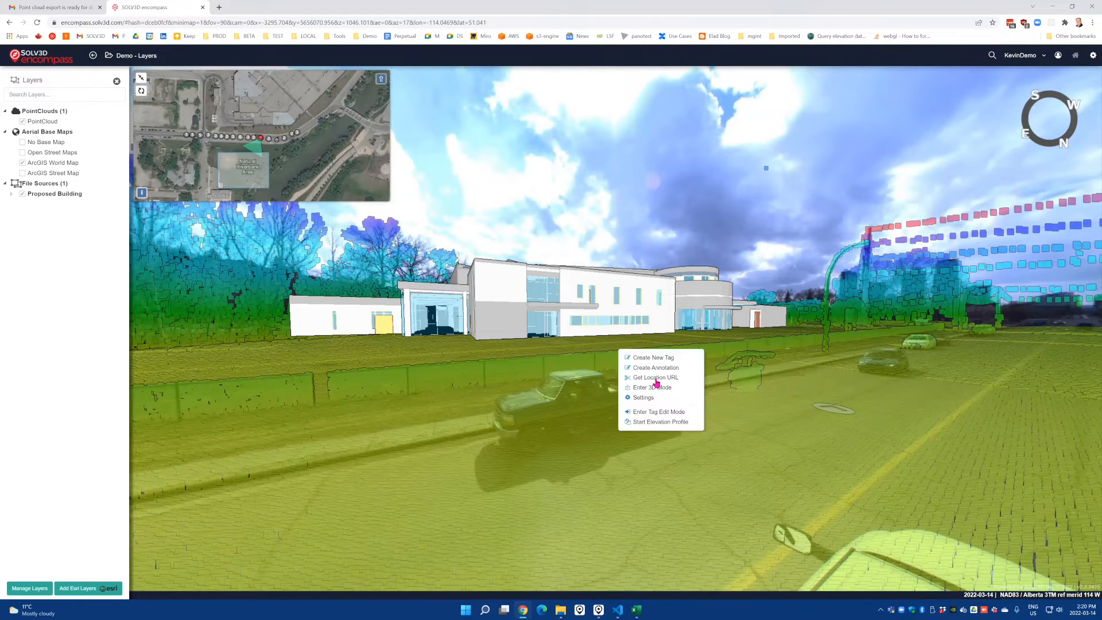
{"action": "left_click", "coordinate": [655, 387]}
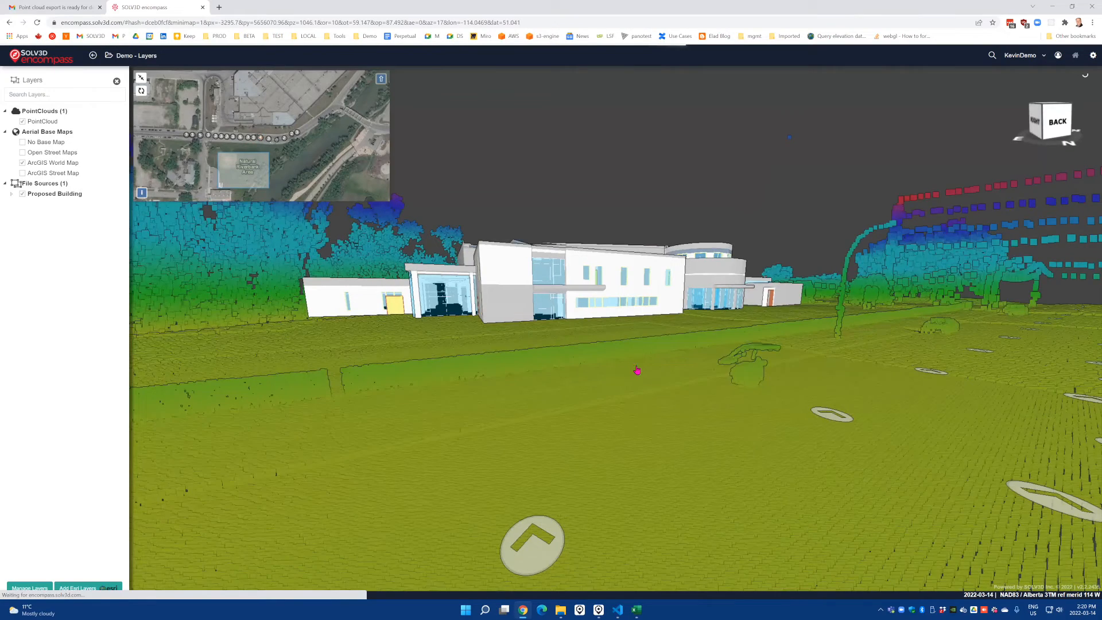
{"action": "scroll", "coordinate": [722, 330], "scroll_direction": "down", "scroll_amount": 4}
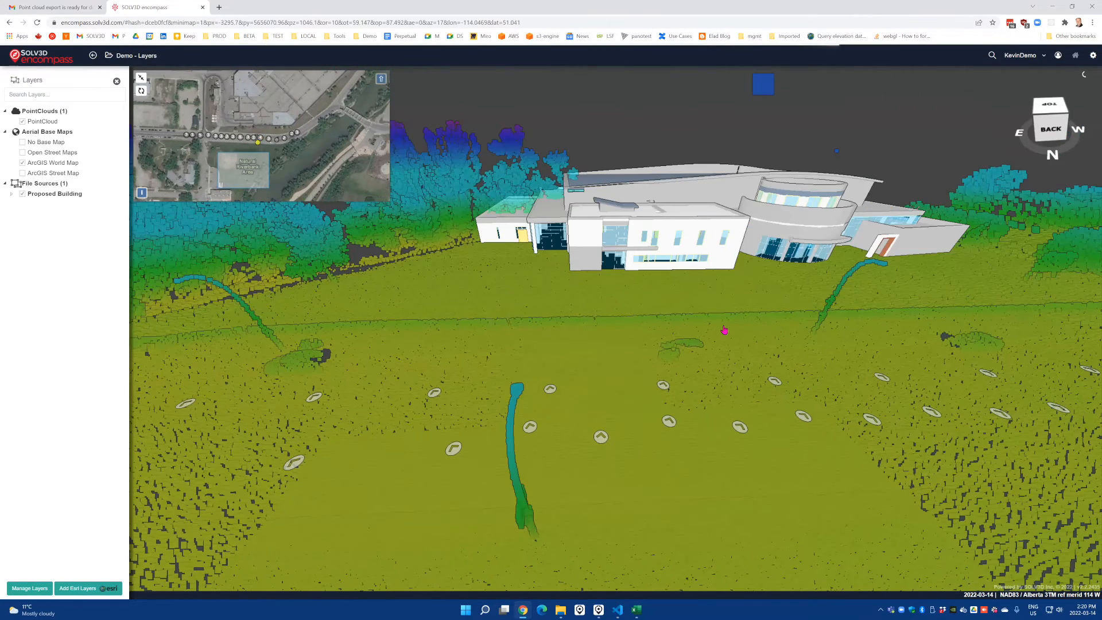
{"action": "scroll", "coordinate": [638, 336], "scroll_direction": "up", "scroll_amount": 3}
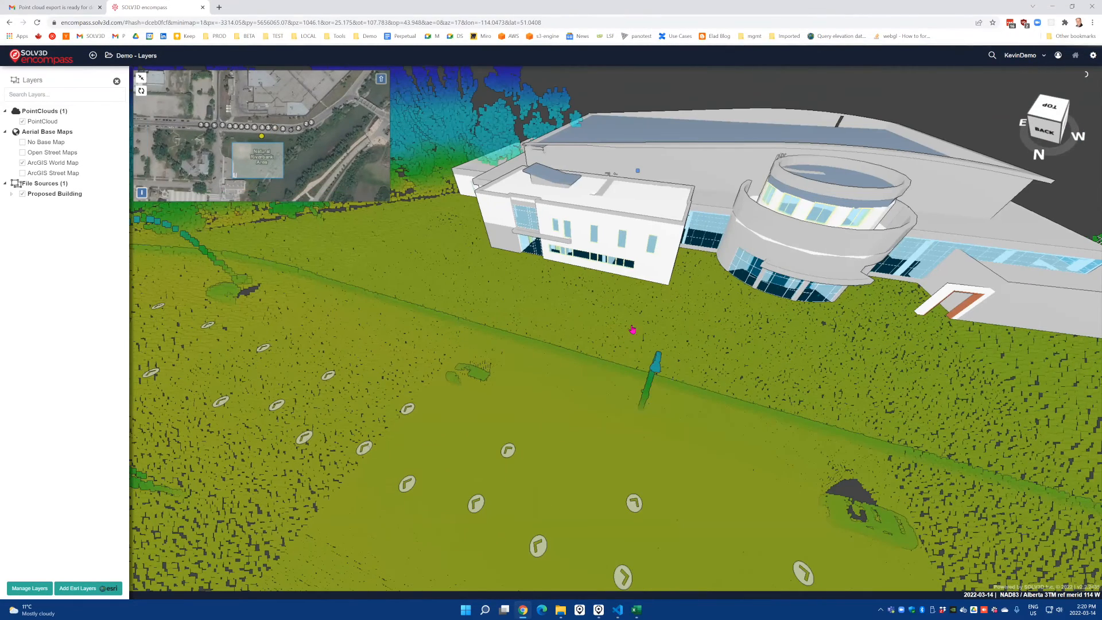
{"action": "right_click", "coordinate": [641, 339]}
{"action": "left_click", "coordinate": [665, 375]}
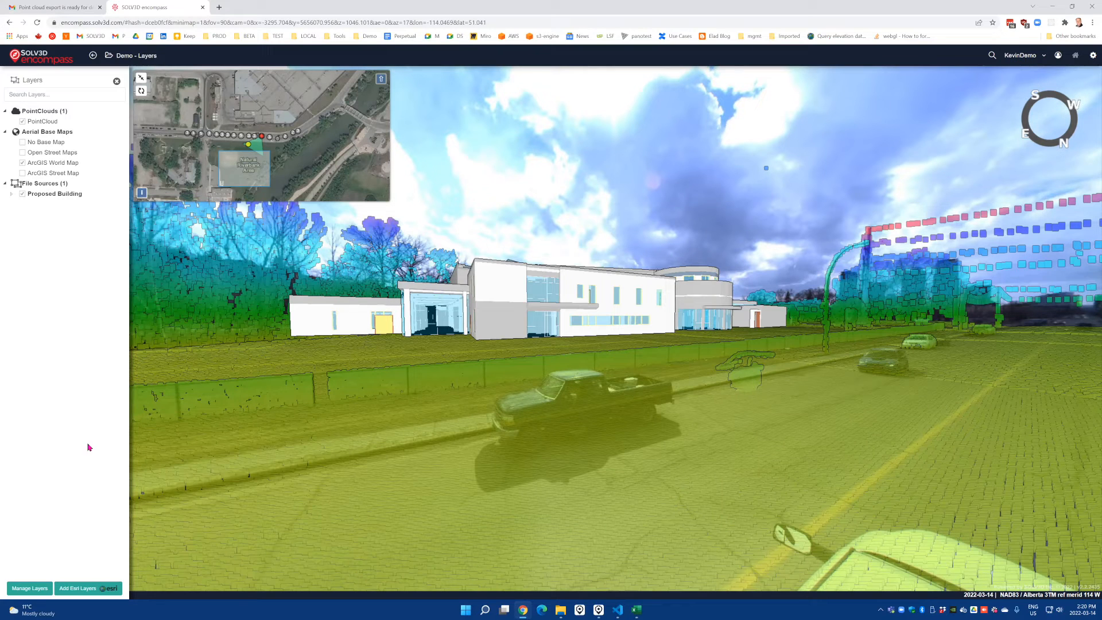
- Start adding new data from a web source and review the server URL fields for the Tile Layer and ArcGIS MapServer map types
{"action": "left_click", "coordinate": [30, 589]}
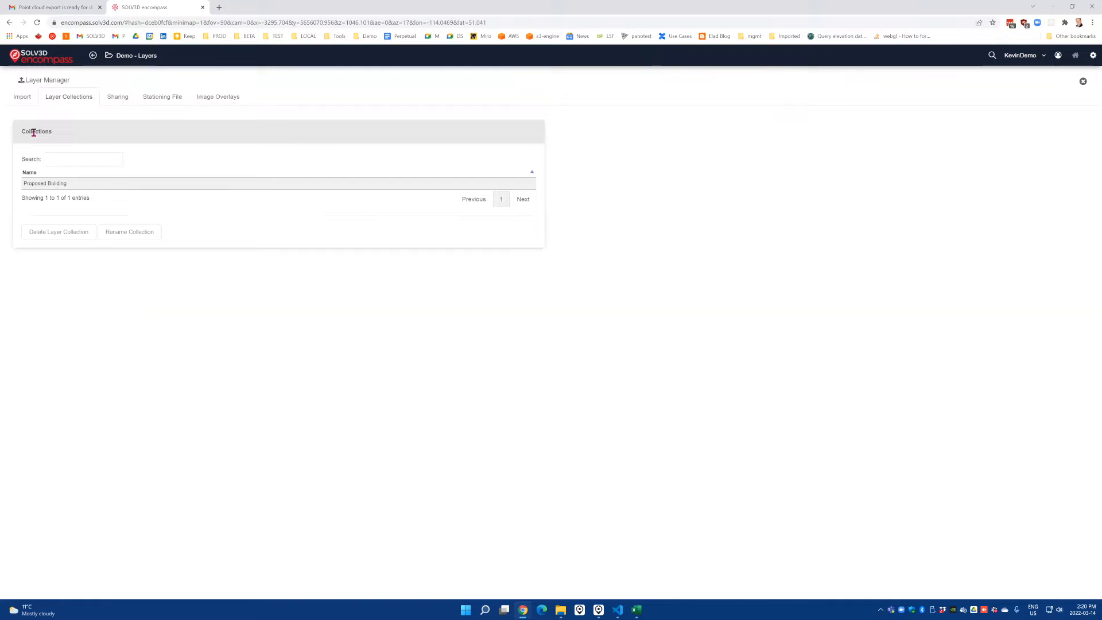
{"action": "left_click", "coordinate": [23, 97]}
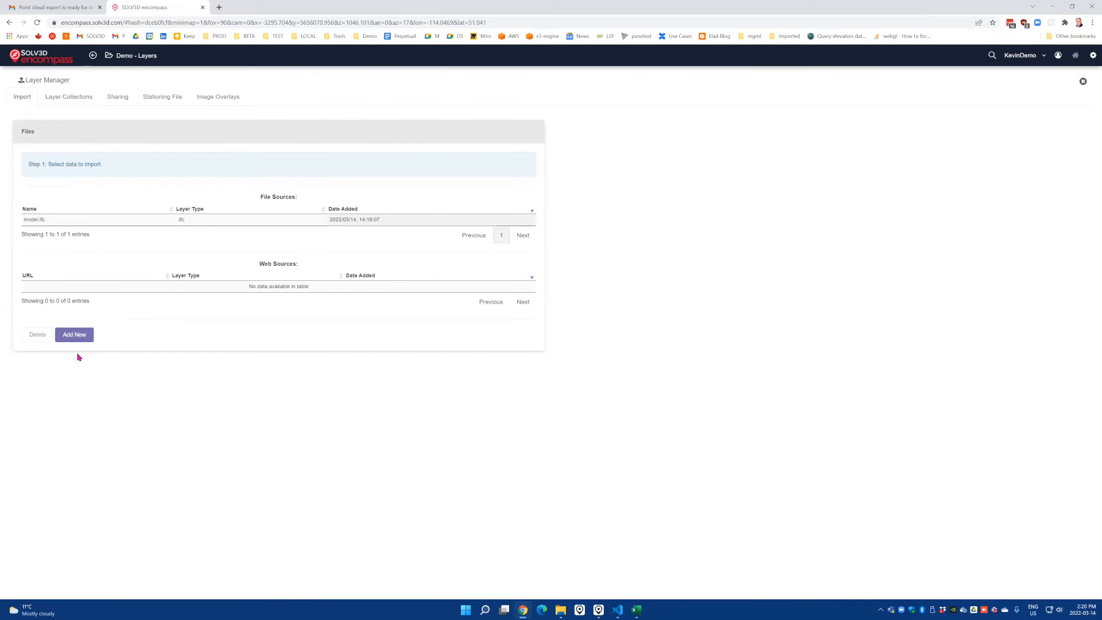
{"action": "left_click", "coordinate": [79, 338]}
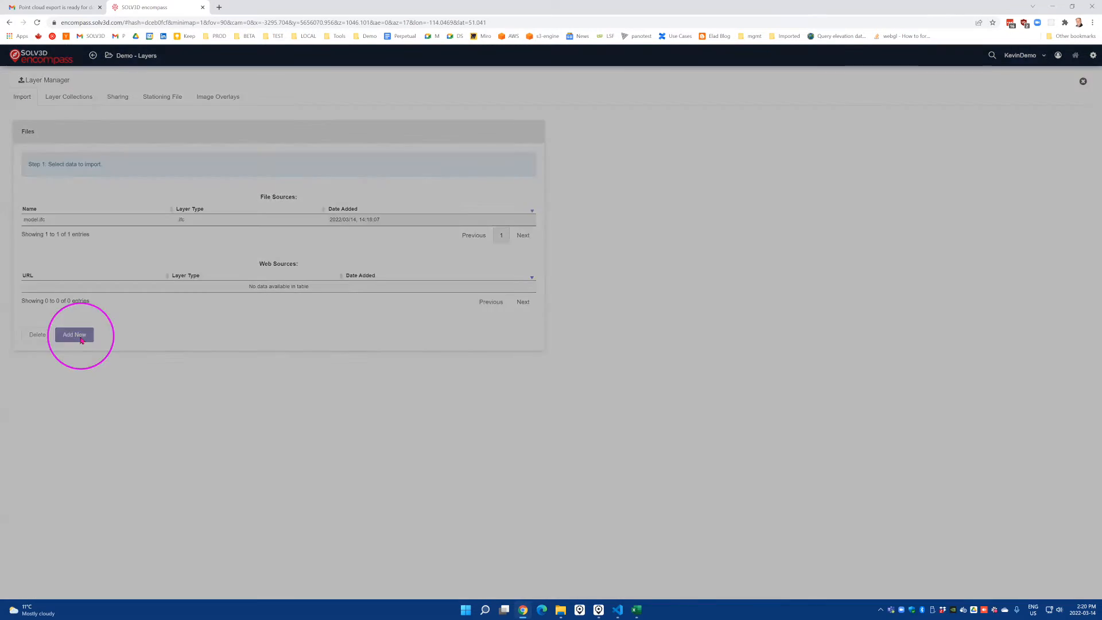
{"action": "left_click", "coordinate": [498, 90]}
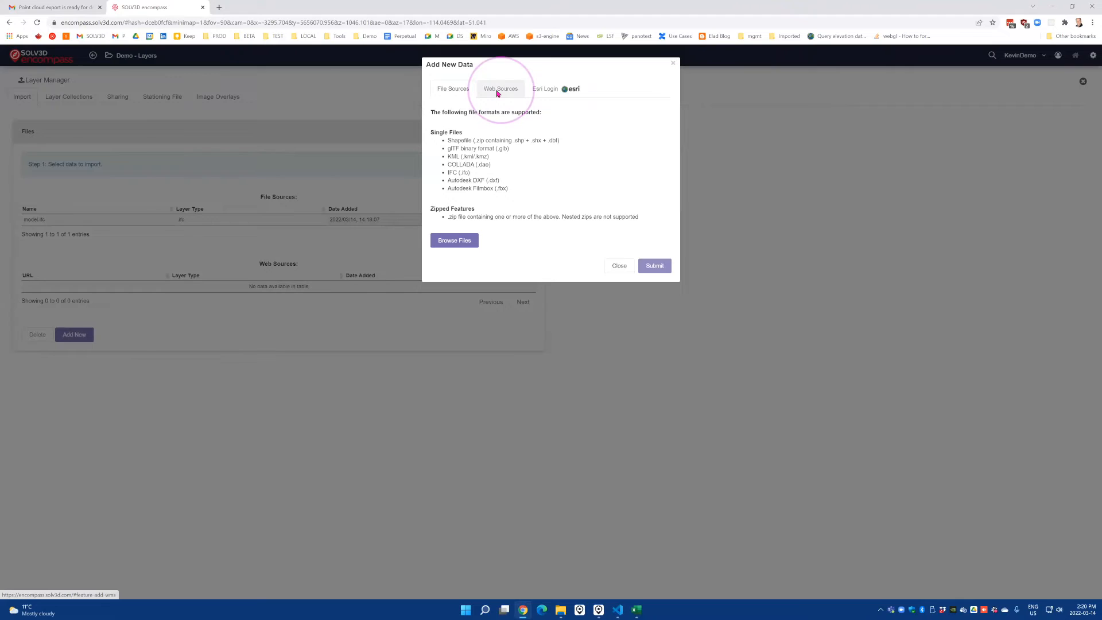
{"action": "left_click", "coordinate": [492, 127]}
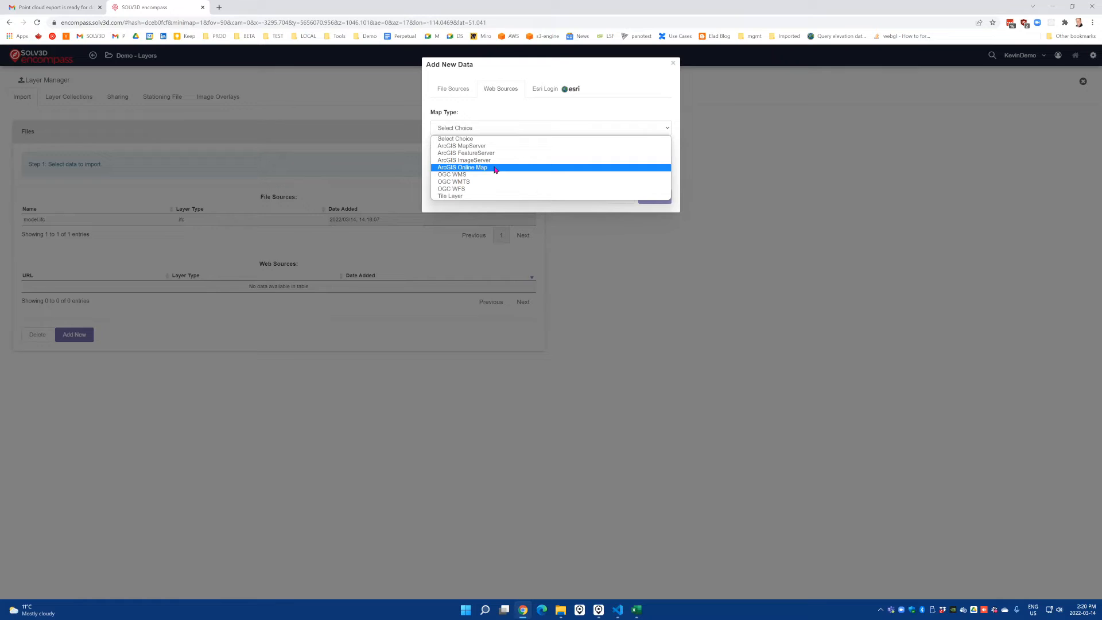
{"action": "left_click", "coordinate": [482, 196]}
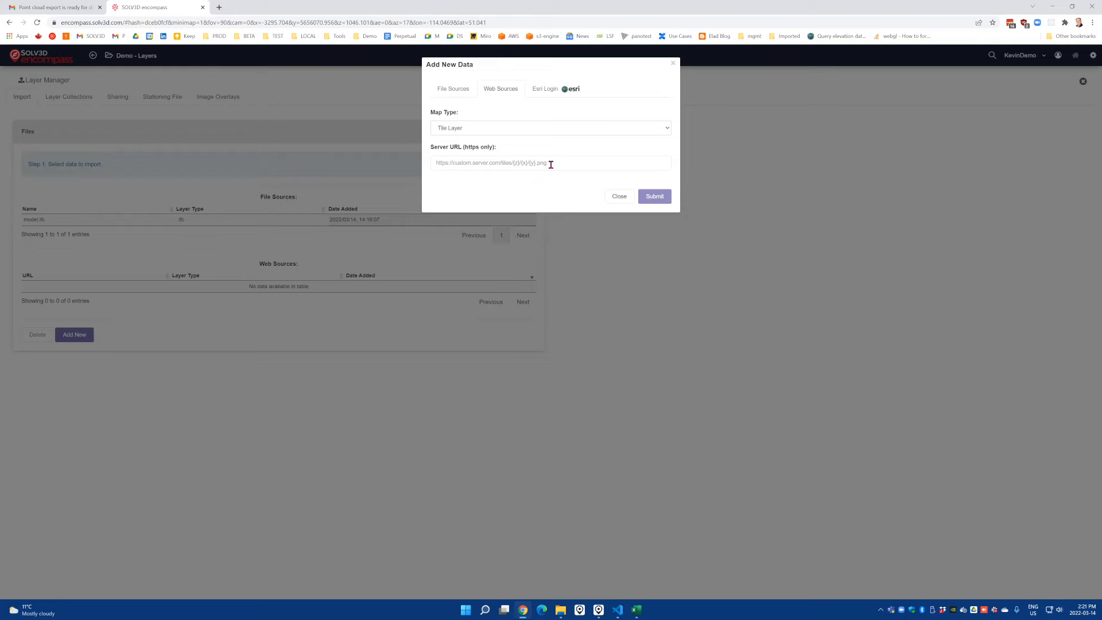
{"action": "left_click", "coordinate": [513, 128]}
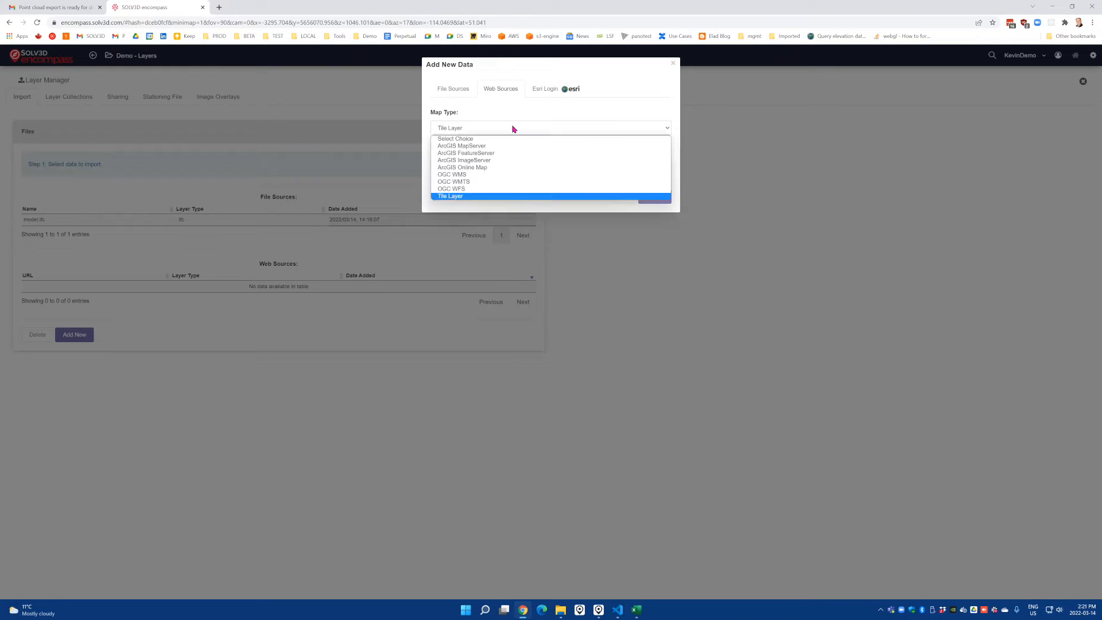
{"action": "left_click", "coordinate": [482, 147]}
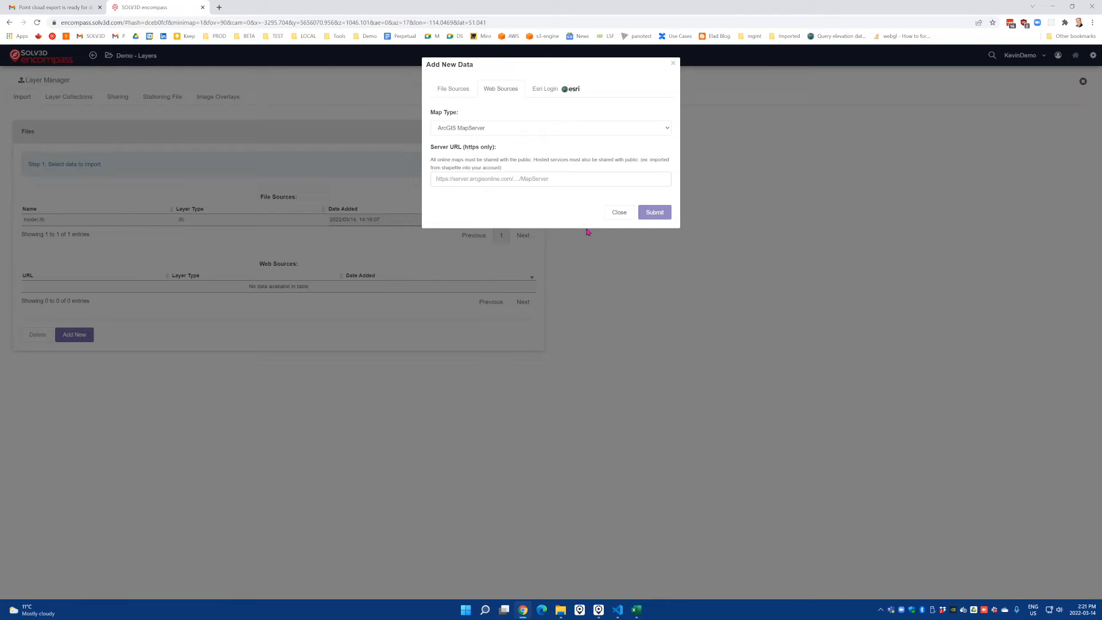
- Sign in to the ArcGIS account through Esri Login using the prefilled credentials to access its web maps and layers
{"action": "left_click", "coordinate": [545, 96]}
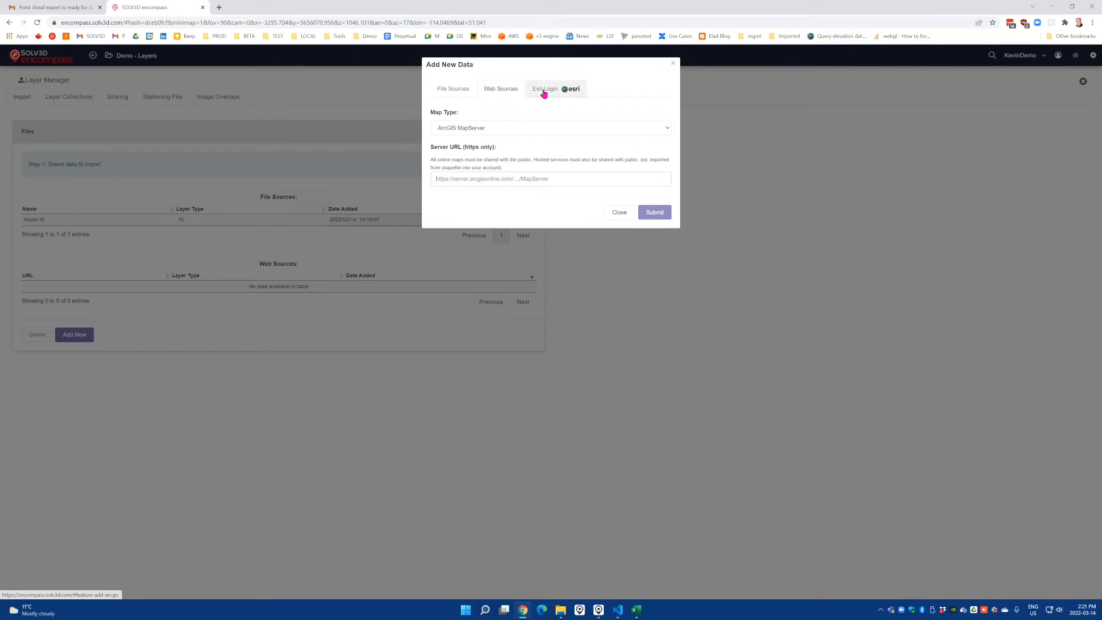
{"action": "left_click", "coordinate": [544, 94]}
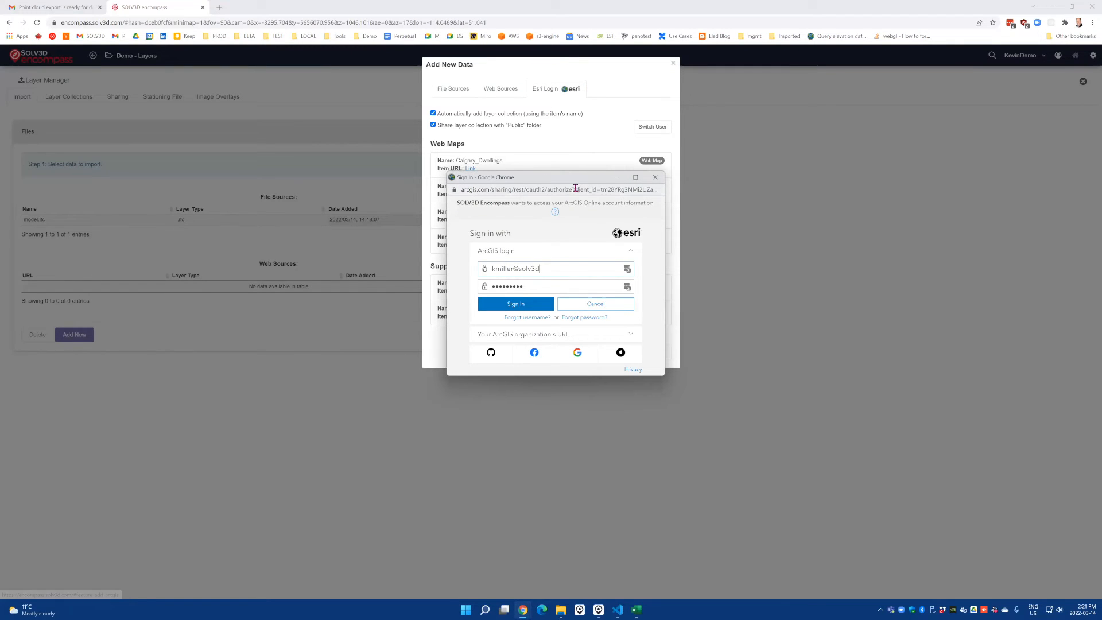
{"action": "left_click", "coordinate": [519, 307]}
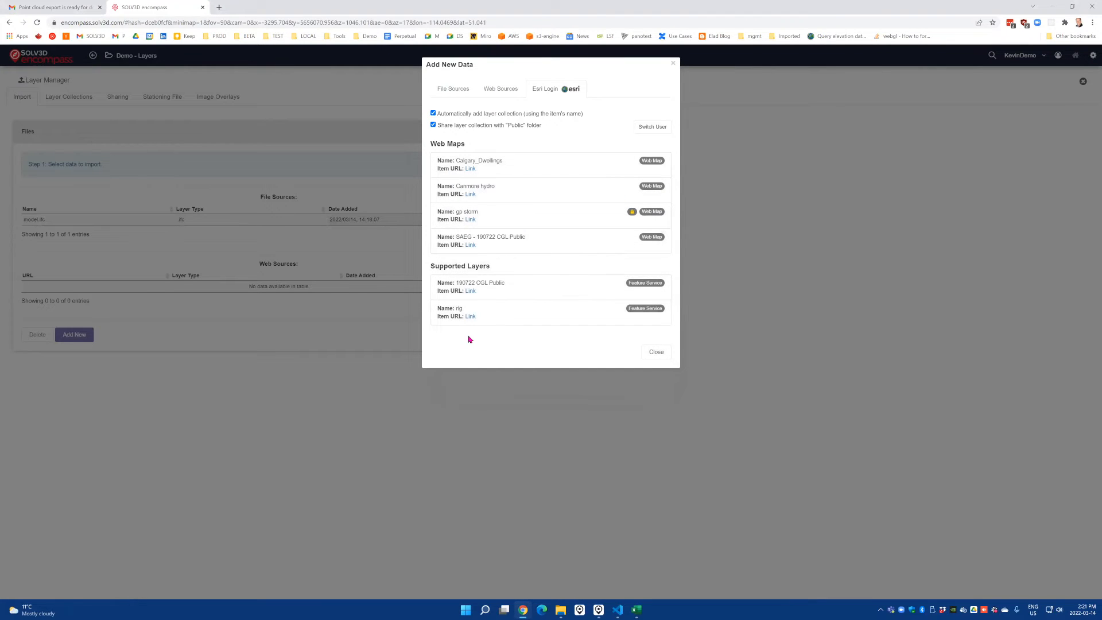
- Leave the Layer Manager and add the Calgary_Dwellings web map from the ArcGIS Online content
{"action": "left_click", "coordinate": [654, 353]}
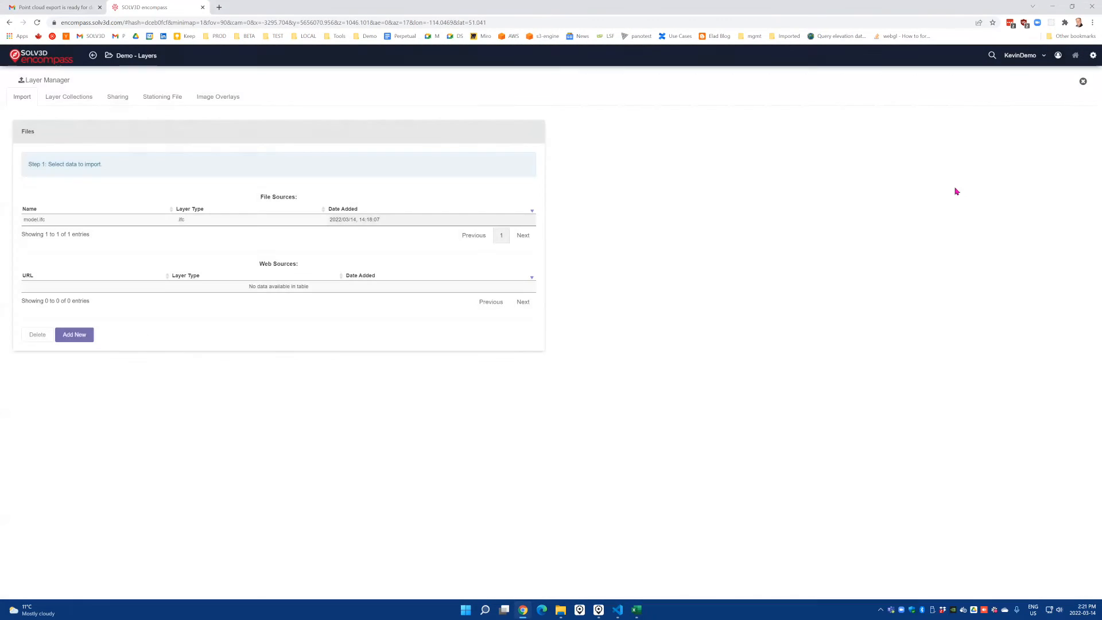
{"action": "left_click", "coordinate": [1083, 82]}
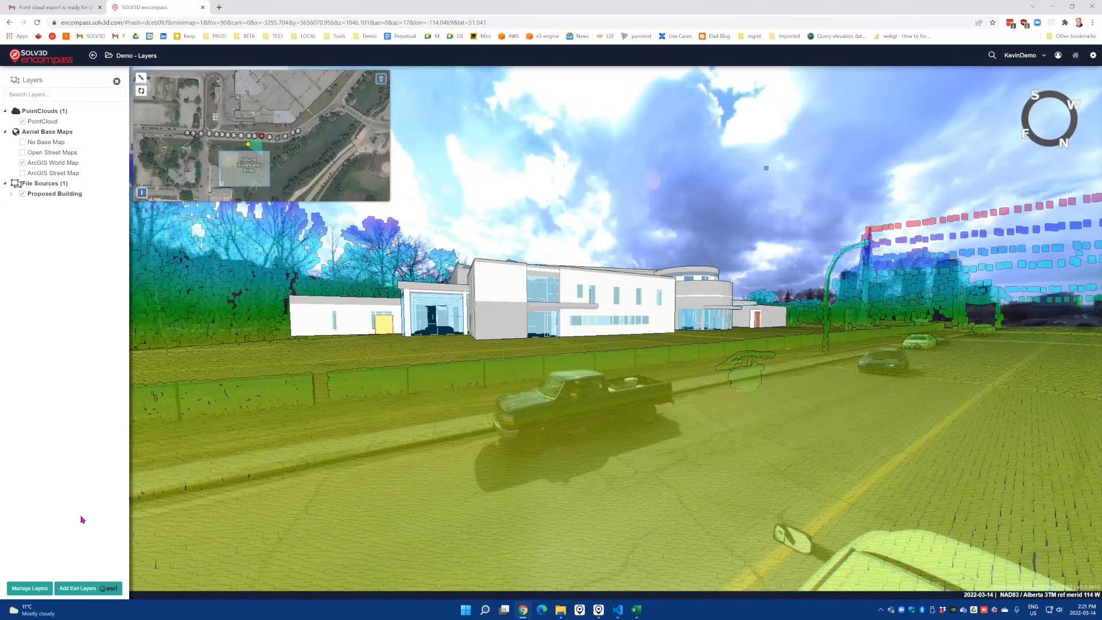
{"action": "left_click", "coordinate": [84, 590]}
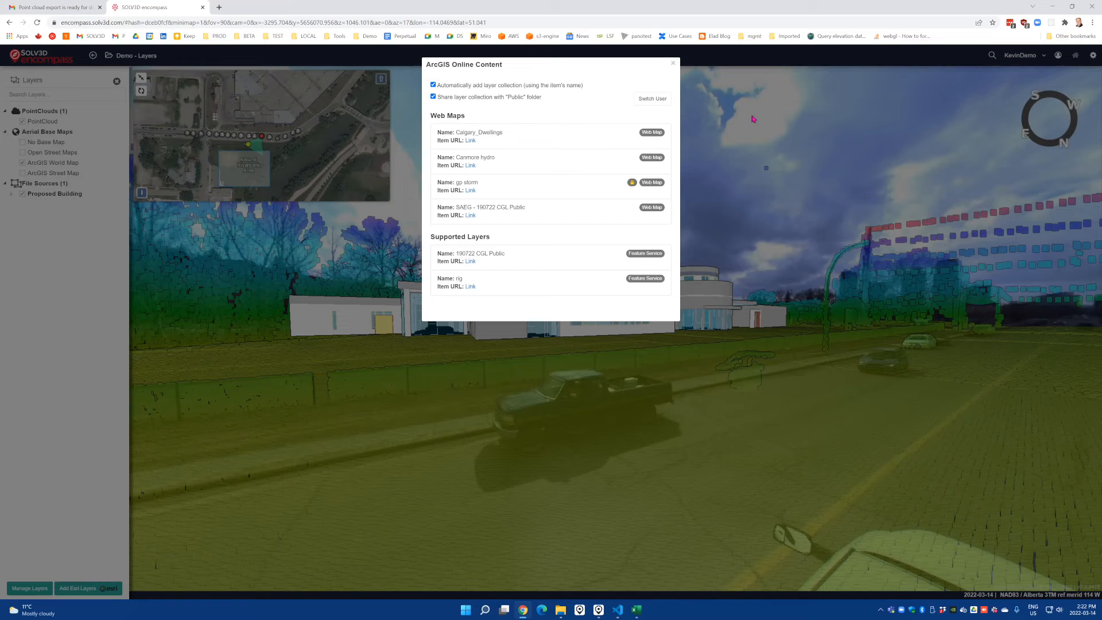
{"action": "left_click", "coordinate": [504, 138]}
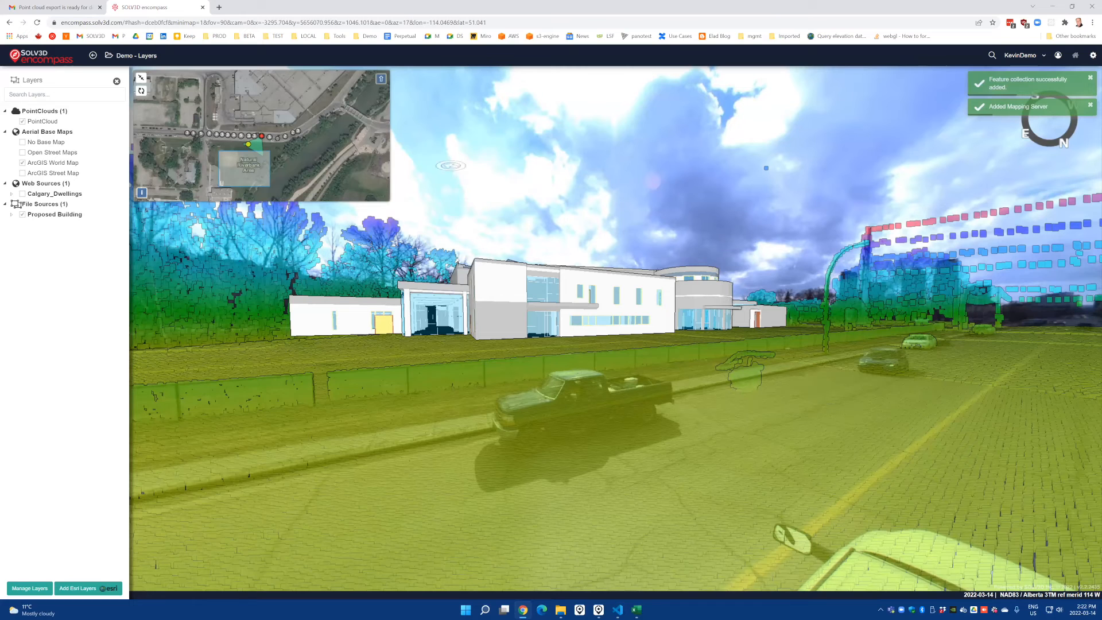
- Turn on the Calgary_Dwellings layer and swap the aerial map into the main view
{"action": "left_click", "coordinate": [23, 194]}
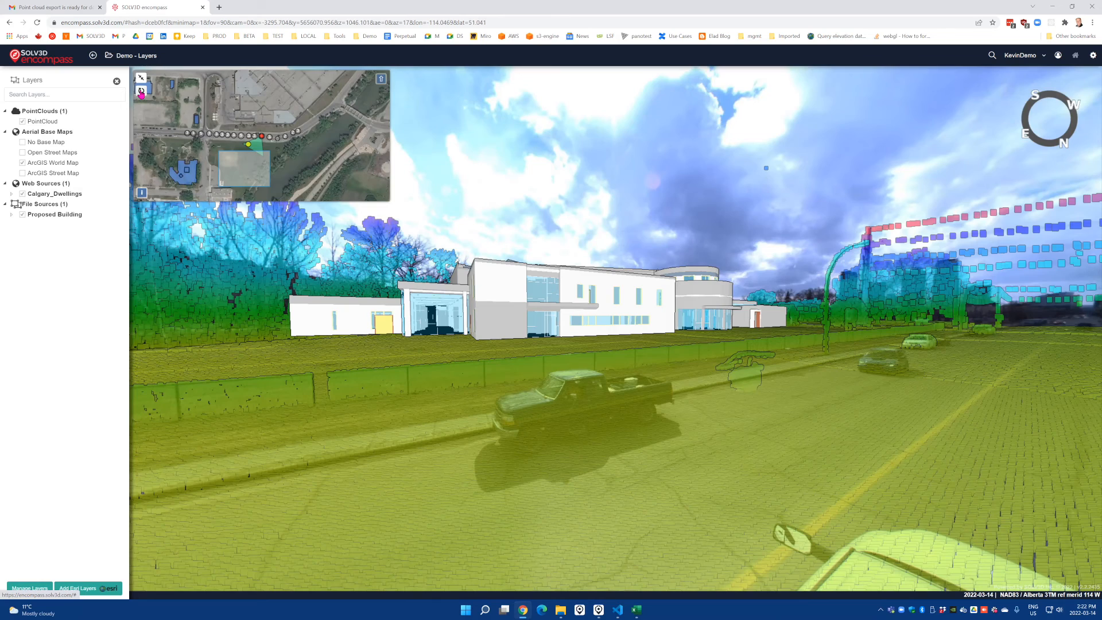
{"action": "left_click", "coordinate": [141, 91]}
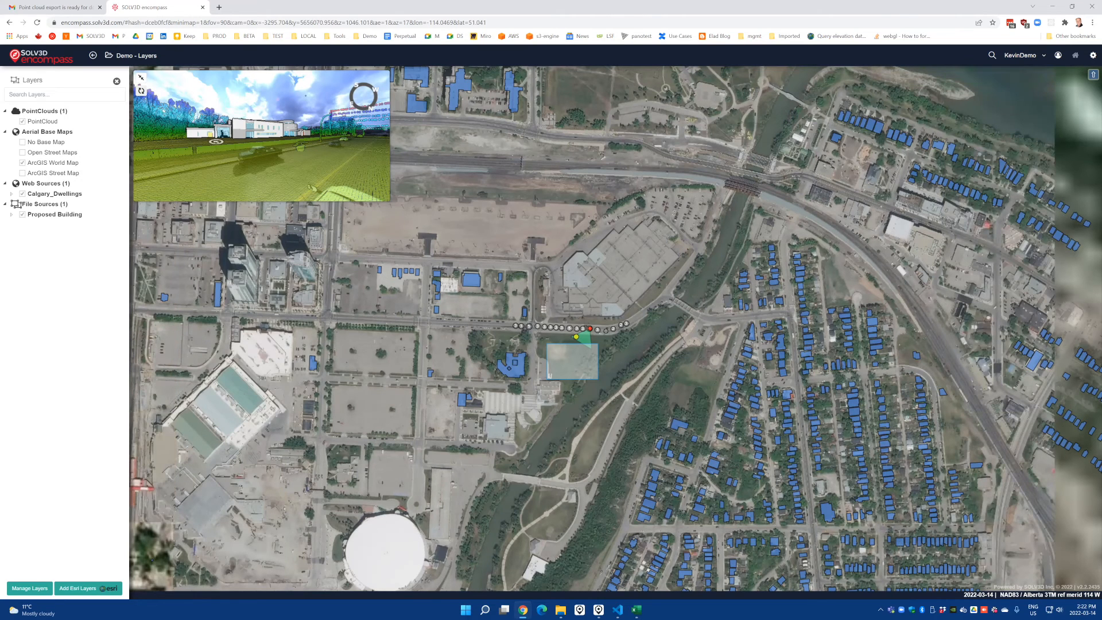
{"action": "left_click", "coordinate": [115, 84]}
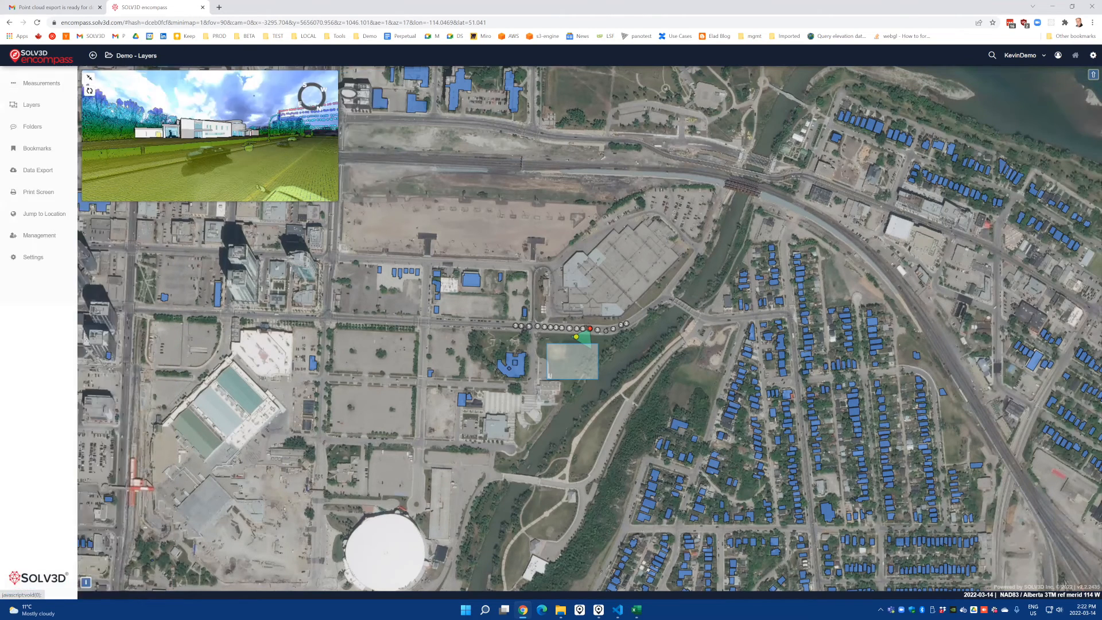
- Go to the Image Overlays section of the Layer Manager
{"action": "left_click", "coordinate": [36, 107]}
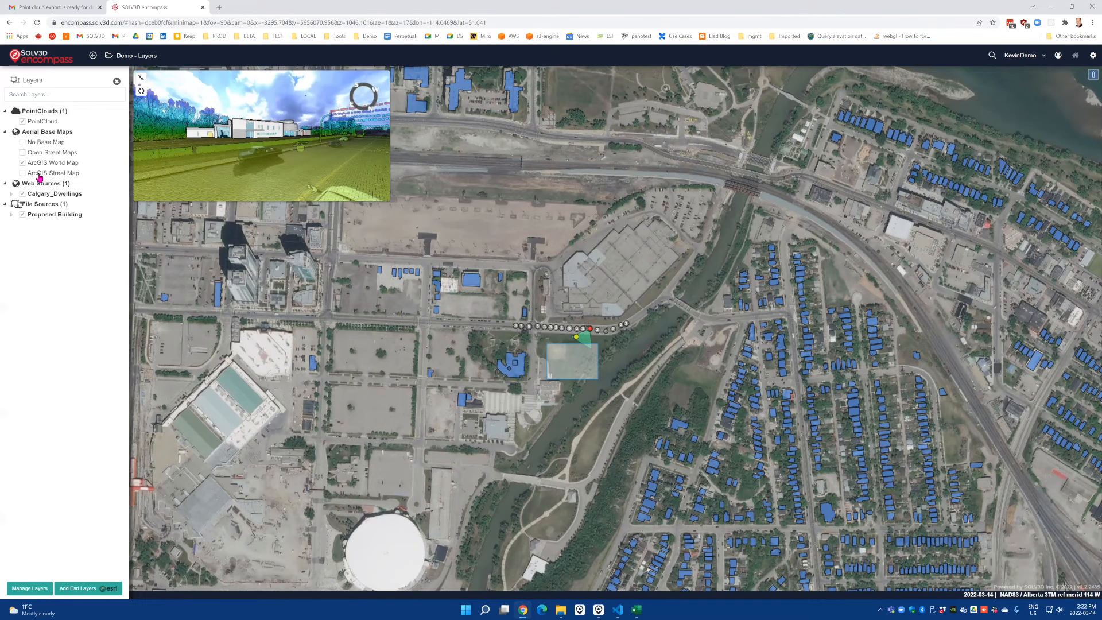
{"action": "left_click", "coordinate": [27, 588]}
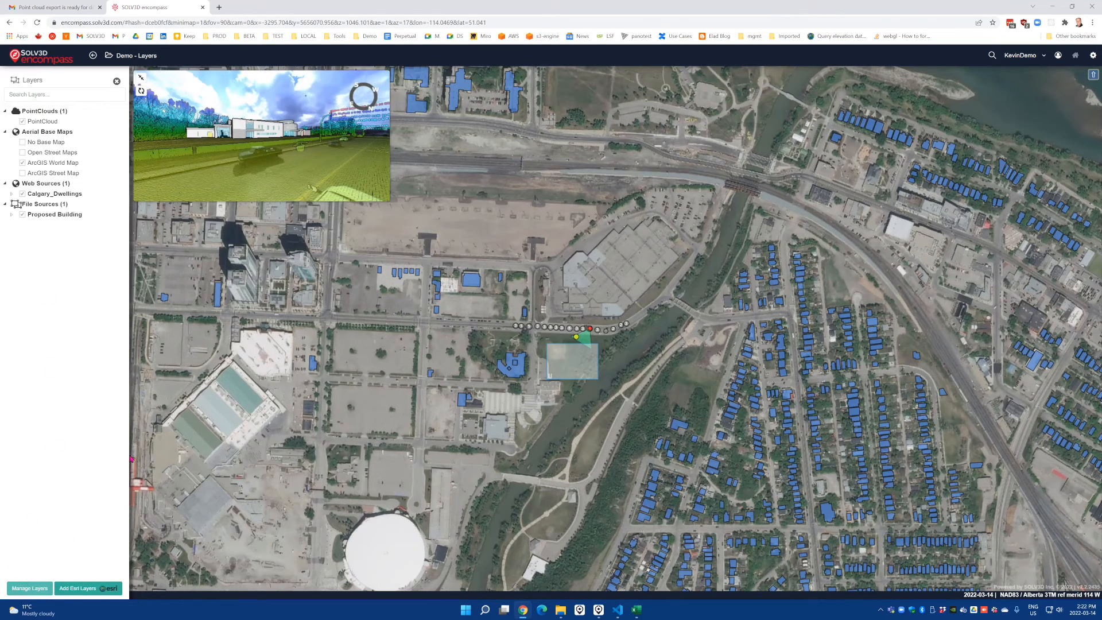
{"action": "left_click", "coordinate": [23, 97]}
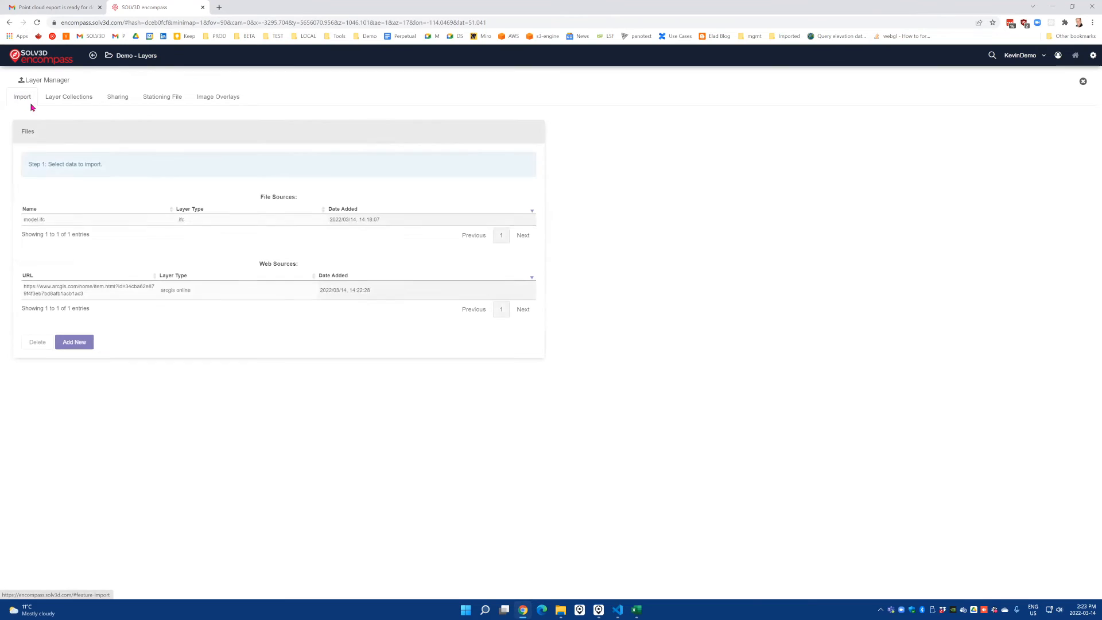
{"action": "left_click", "coordinate": [219, 99]}
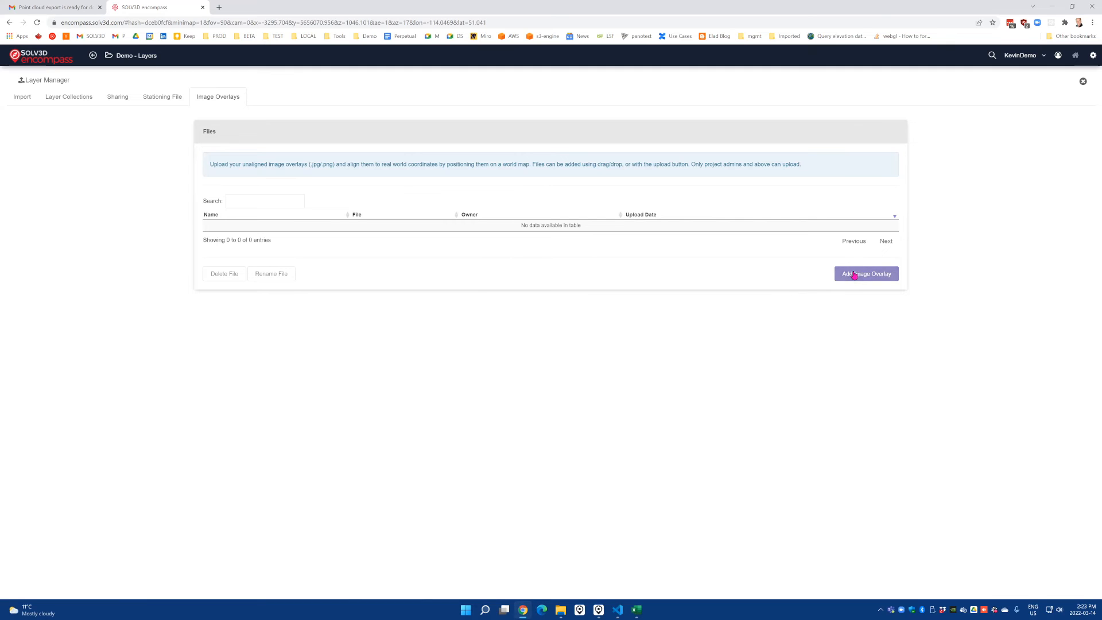
- Start a new image overlay and upload G3564_C3A4_24_1924_City_of_Calgary.jpg
{"action": "left_click", "coordinate": [854, 275]}
{"action": "scroll", "coordinate": [566, 288], "scroll_direction": "down", "scroll_amount": 5}
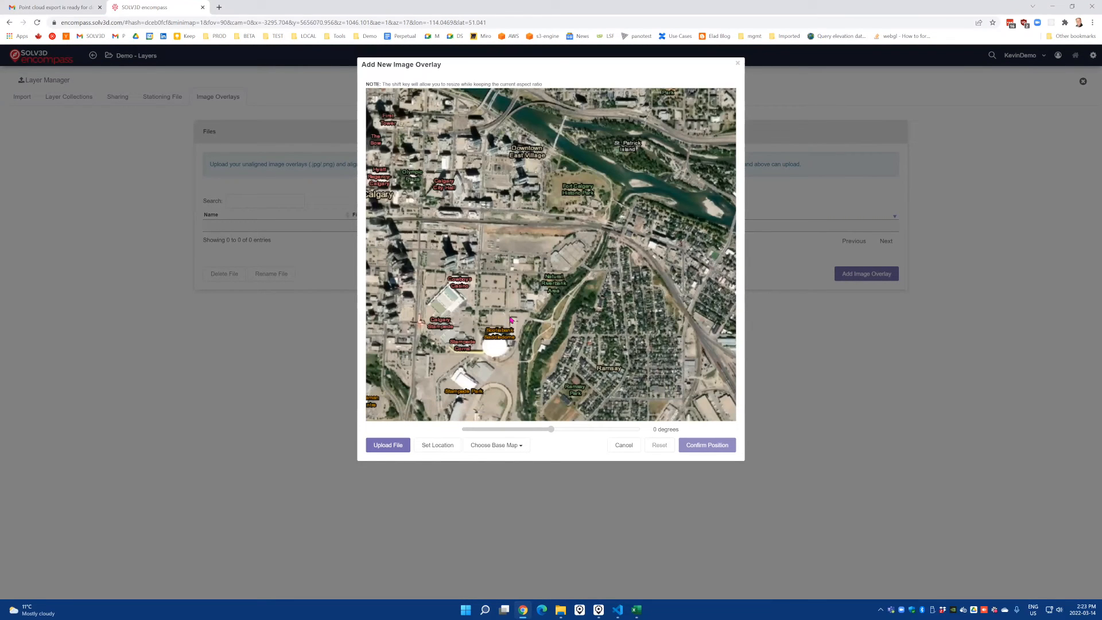
{"action": "left_click", "coordinate": [388, 446]}
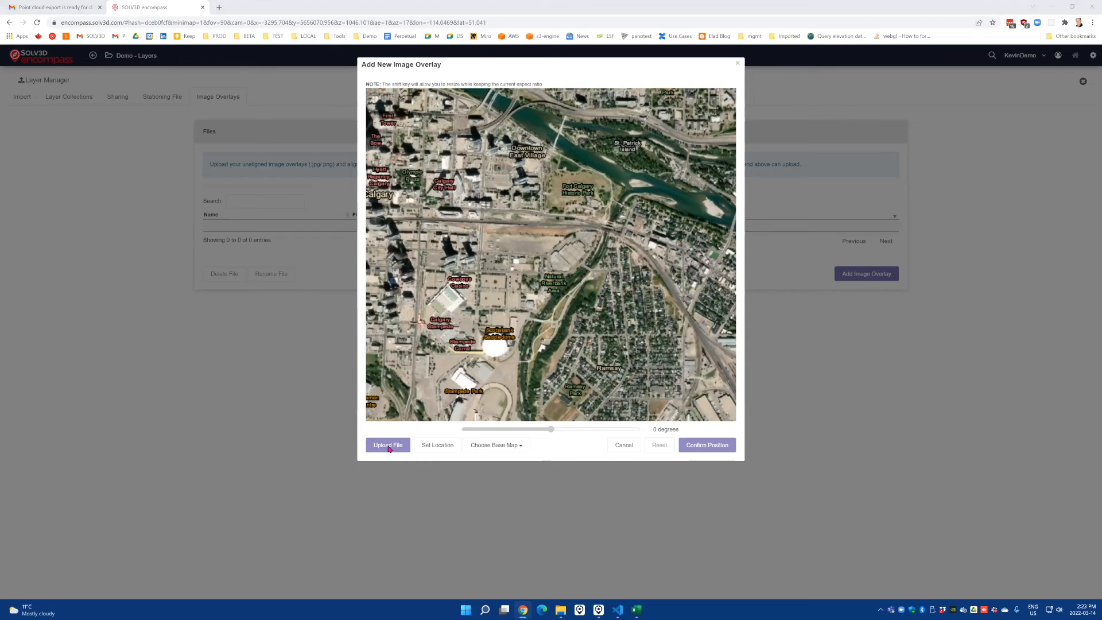
{"action": "left_click", "coordinate": [194, 216]}
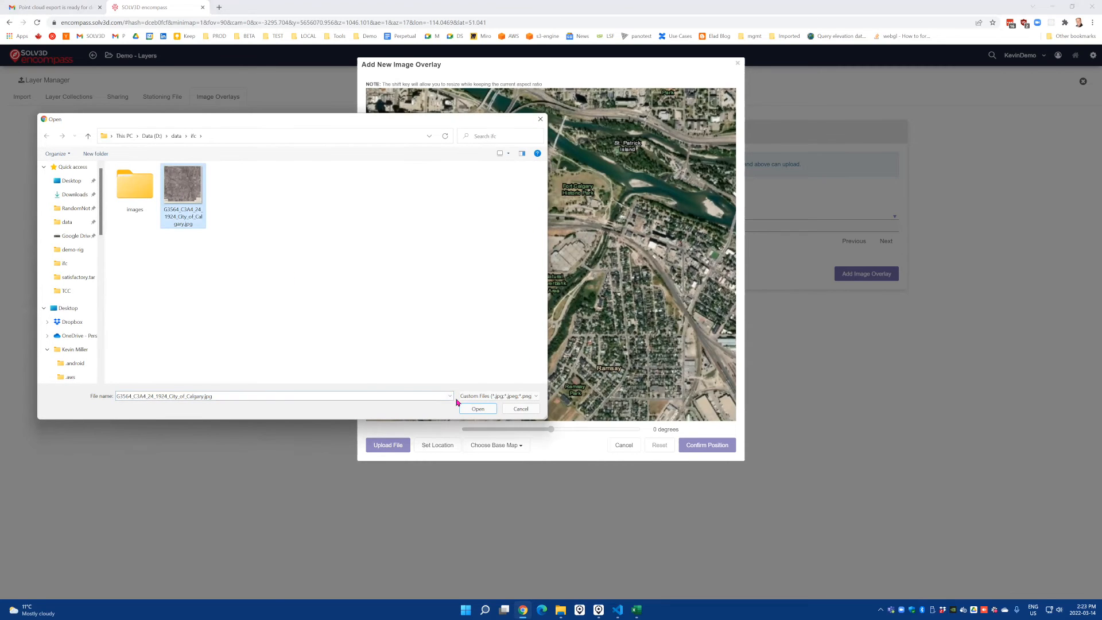
{"action": "left_click", "coordinate": [476, 410]}
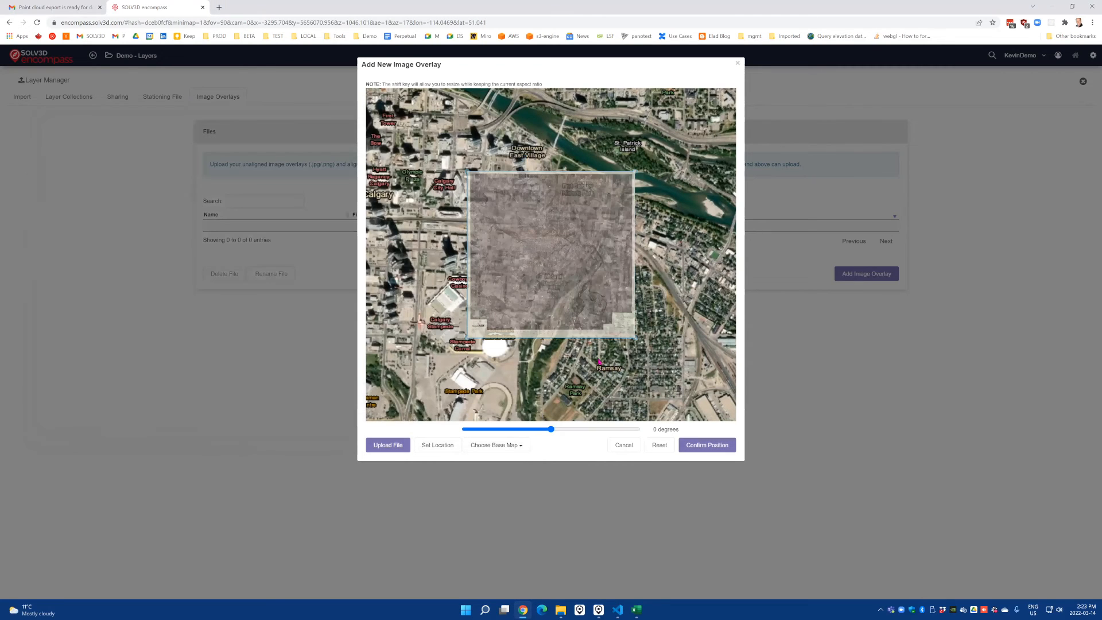
- Reset the uploaded image overlay to refit it over a wider map view of Calgary
{"action": "scroll", "coordinate": [633, 342], "scroll_direction": "down", "scroll_amount": 3}
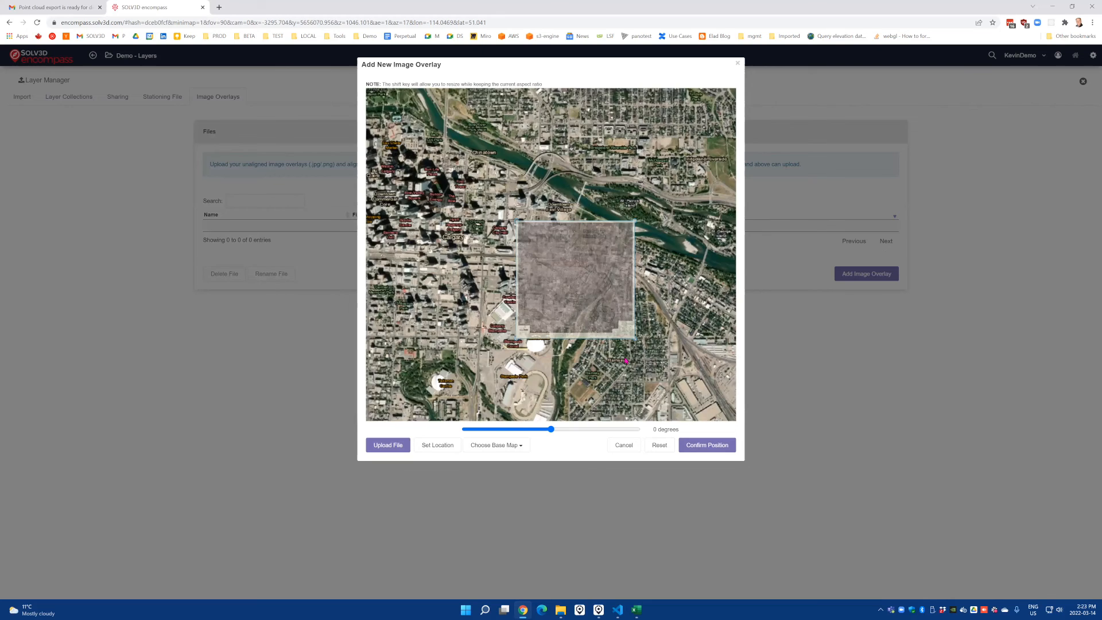
{"action": "scroll", "coordinate": [614, 345], "scroll_direction": "down", "scroll_amount": 2}
{"action": "left_click_drag", "start_coordinate": [551, 272], "coordinate": [547, 266]}
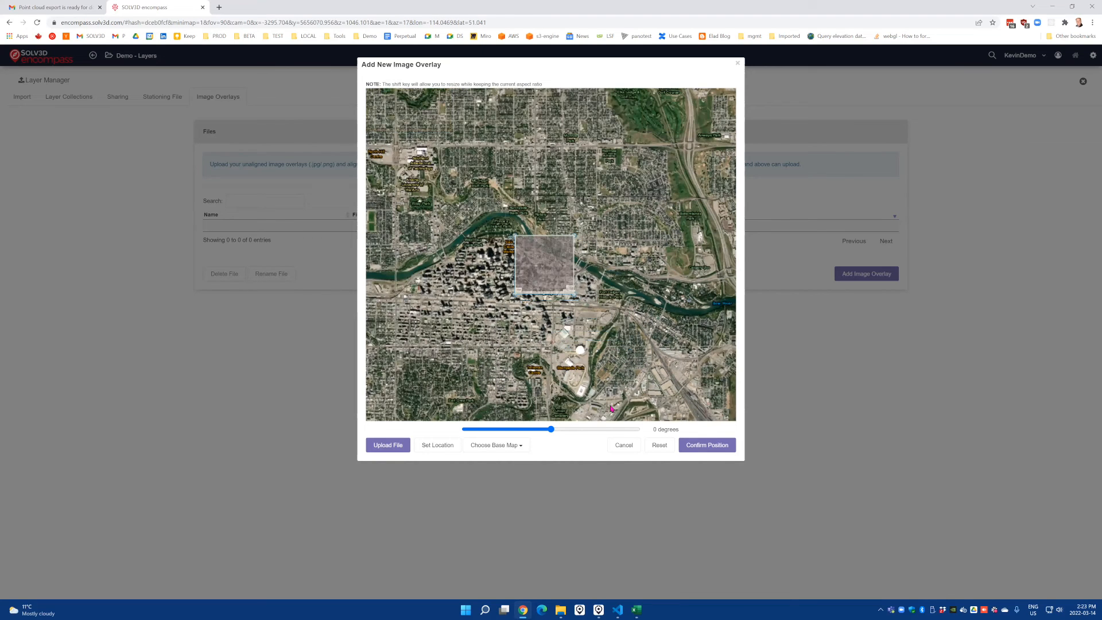
{"action": "left_click", "coordinate": [653, 448]}
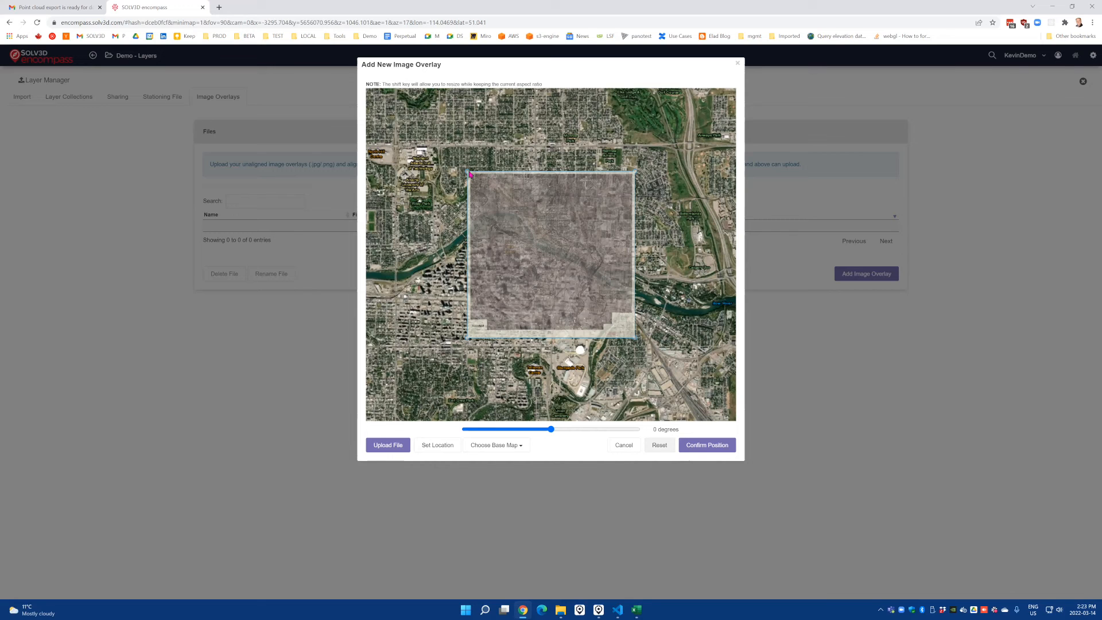
{"action": "left_click_drag", "start_coordinate": [468, 173], "coordinate": [506, 195]}
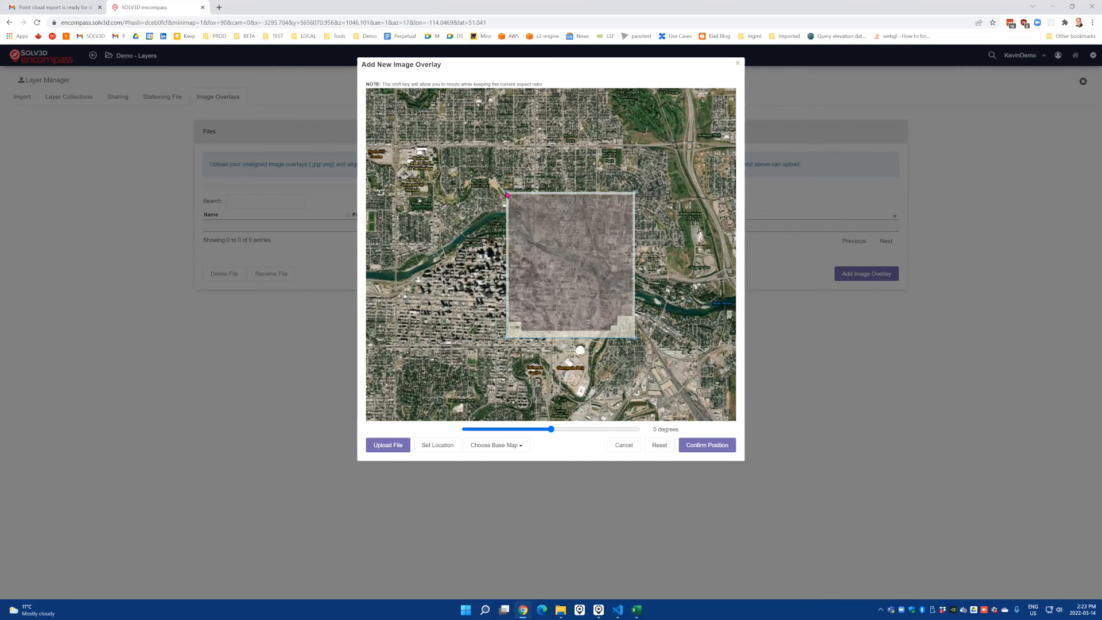
{"action": "left_click", "coordinate": [660, 445]}
- Enlarge the image overlay, reposition it over central Calgary, and change the base map to OpenStreetMaps
{"action": "left_click_drag", "start_coordinate": [469, 174], "coordinate": [382, 109]}
{"action": "left_click_drag", "start_coordinate": [497, 270], "coordinate": [522, 291]}
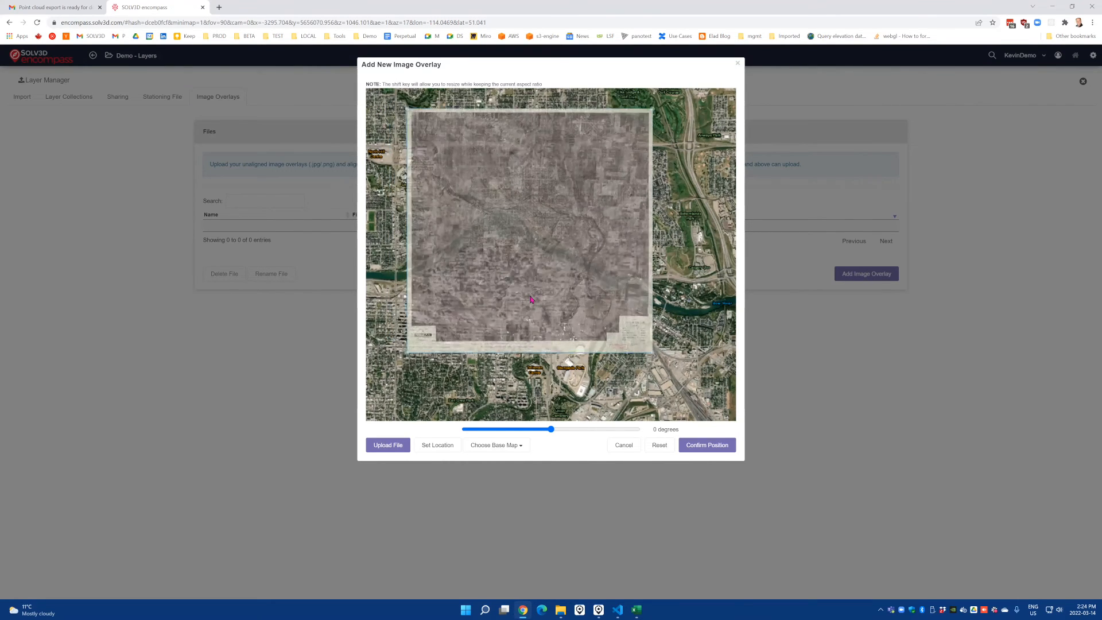
{"action": "left_click", "coordinate": [491, 446]}
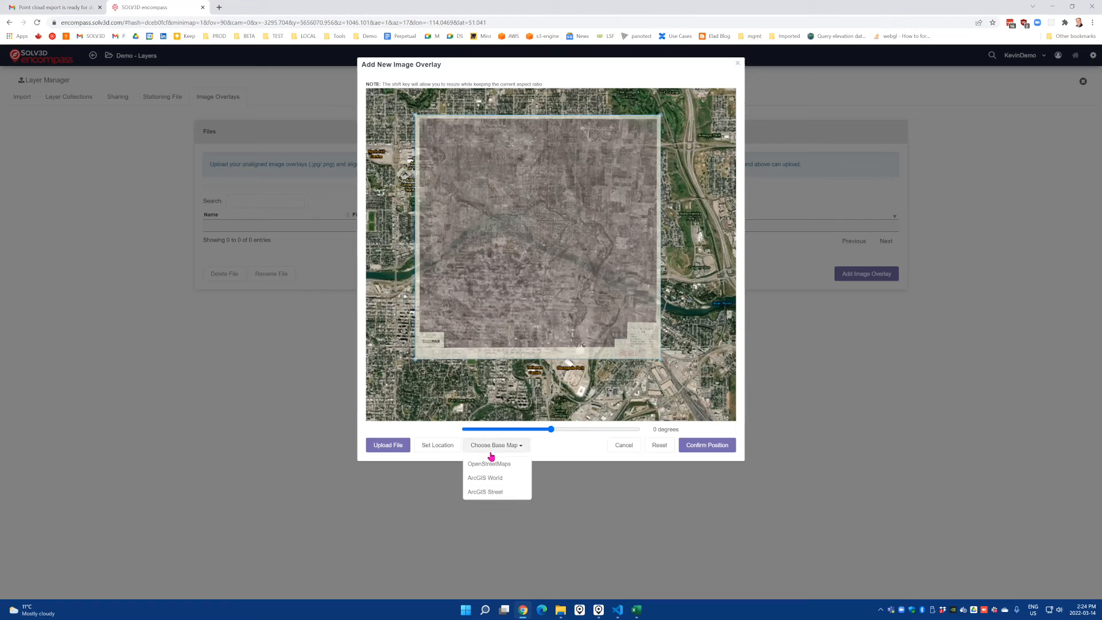
{"action": "left_click", "coordinate": [493, 467]}
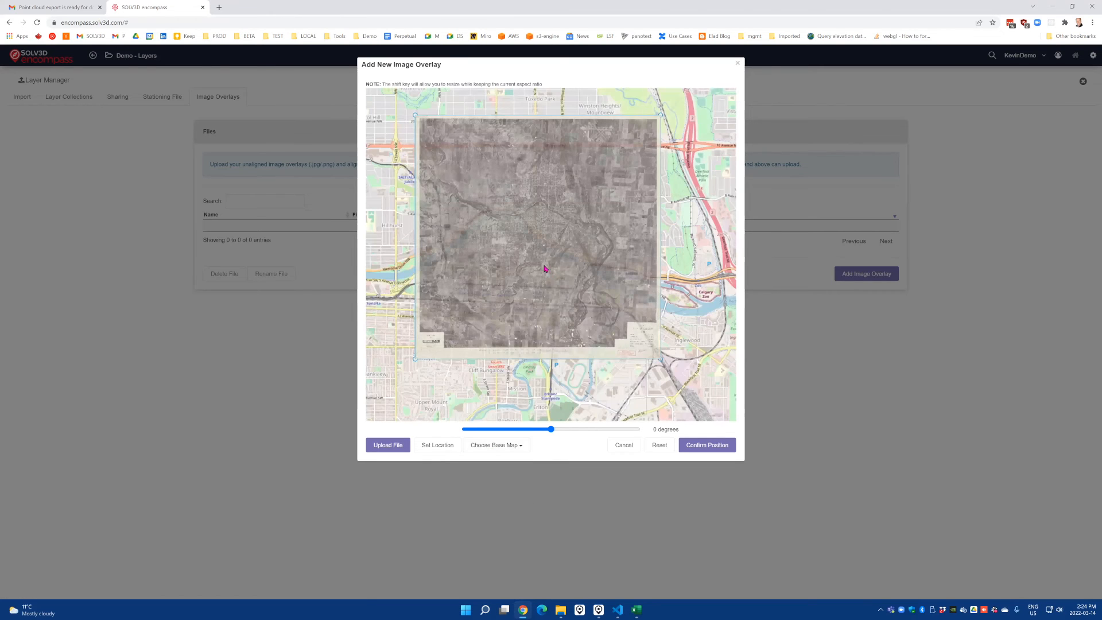
- Enlarge the aerial photo overlay from opposite corners and shift it to cover more of the city
{"action": "scroll", "coordinate": [554, 308], "scroll_direction": "down", "scroll_amount": 1}
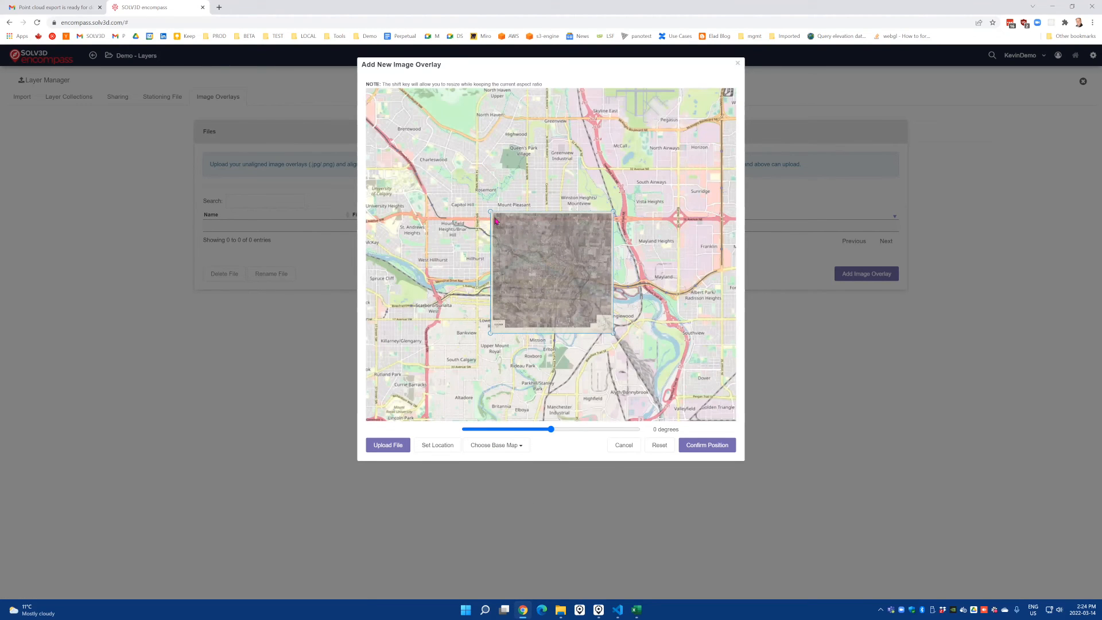
{"action": "left_click_drag", "start_coordinate": [491, 212], "coordinate": [396, 116]}
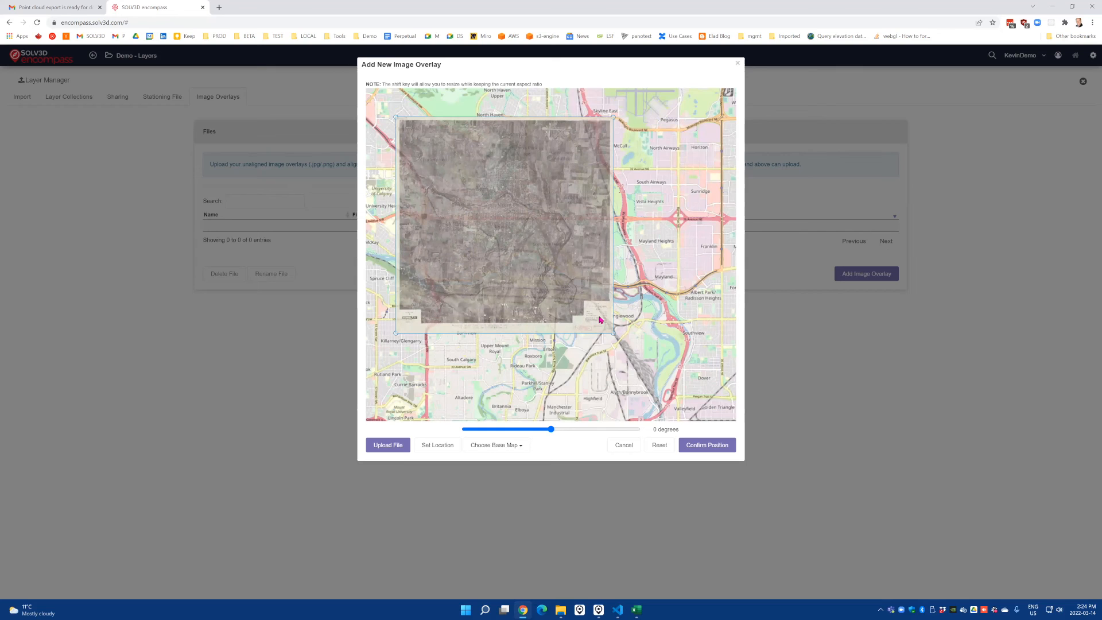
{"action": "left_click_drag", "start_coordinate": [614, 333], "coordinate": [700, 406]}
{"action": "left_click_drag", "start_coordinate": [673, 286], "coordinate": [654, 314]}
{"action": "scroll", "coordinate": [654, 315], "scroll_direction": "down", "scroll_amount": 2}
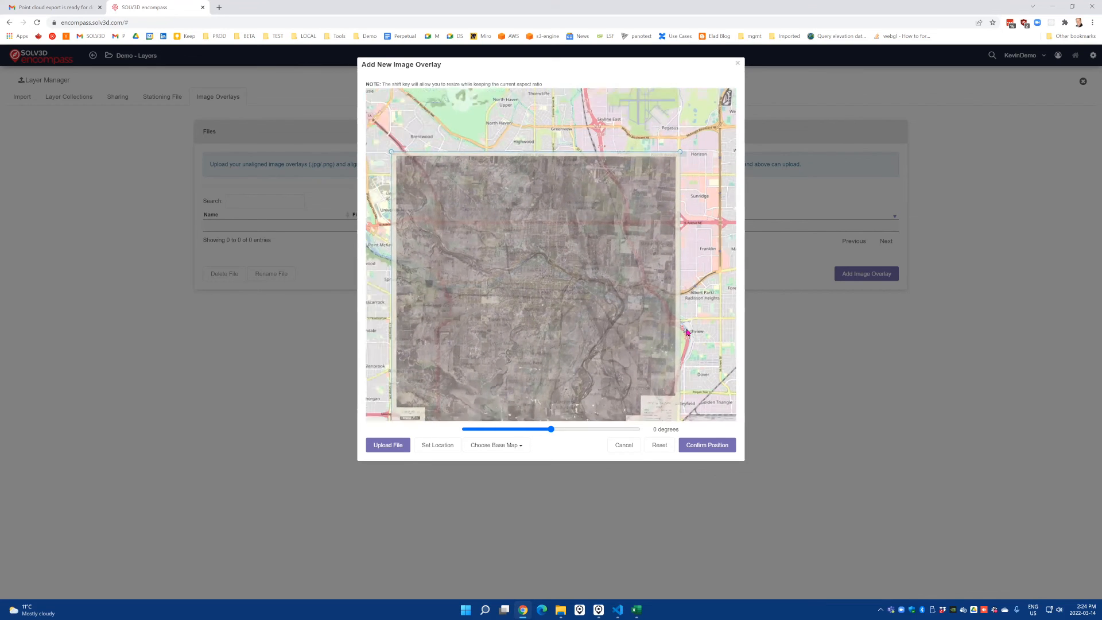
- Fine-tune the overlay's size and position to align its rivers with those on the base map
{"action": "left_click_drag", "start_coordinate": [706, 373], "coordinate": [720, 388]}
{"action": "left_click_drag", "start_coordinate": [574, 243], "coordinate": [562, 229]}
{"action": "left_click_drag", "start_coordinate": [601, 277], "coordinate": [598, 278]}
{"action": "scroll", "coordinate": [663, 316], "scroll_direction": "up", "scroll_amount": 4}
{"action": "left_click_drag", "start_coordinate": [662, 314], "coordinate": [656, 311]}
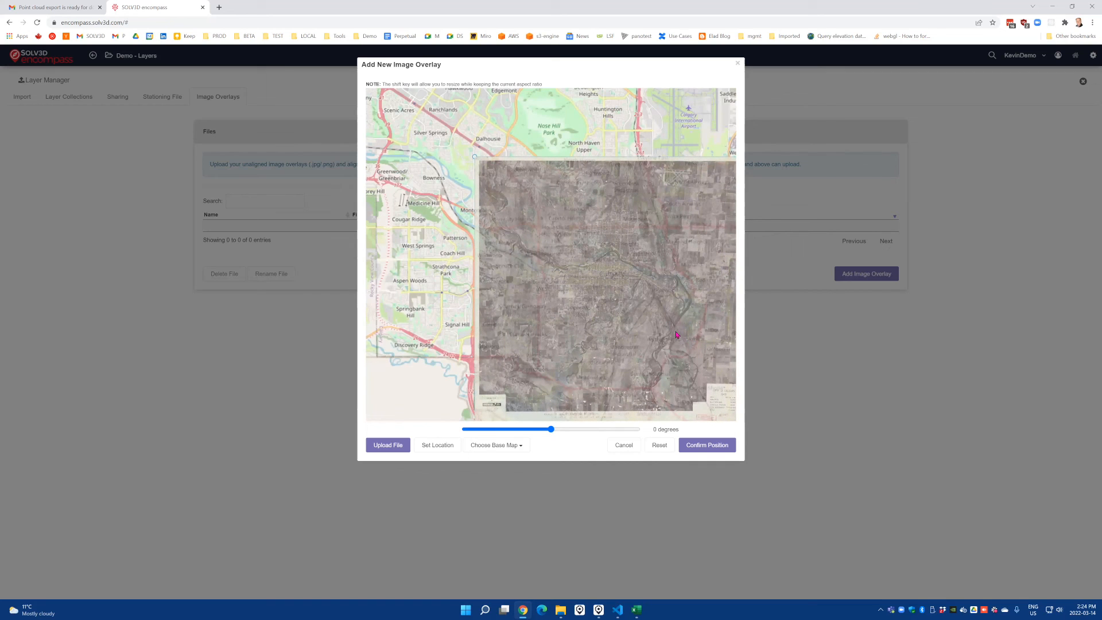
{"action": "left_click_drag", "start_coordinate": [440, 312], "coordinate": [379, 299]}
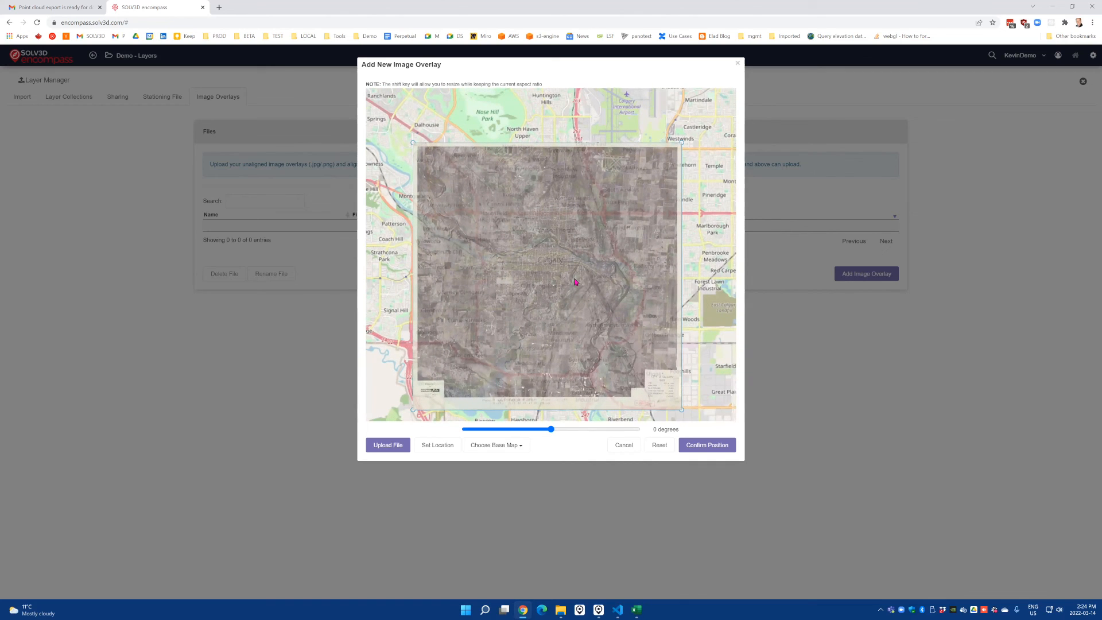
- Confirm the overlay position, name it "Calgary Old Picture", and leave the Layer Manager
{"action": "left_click", "coordinate": [704, 446]}
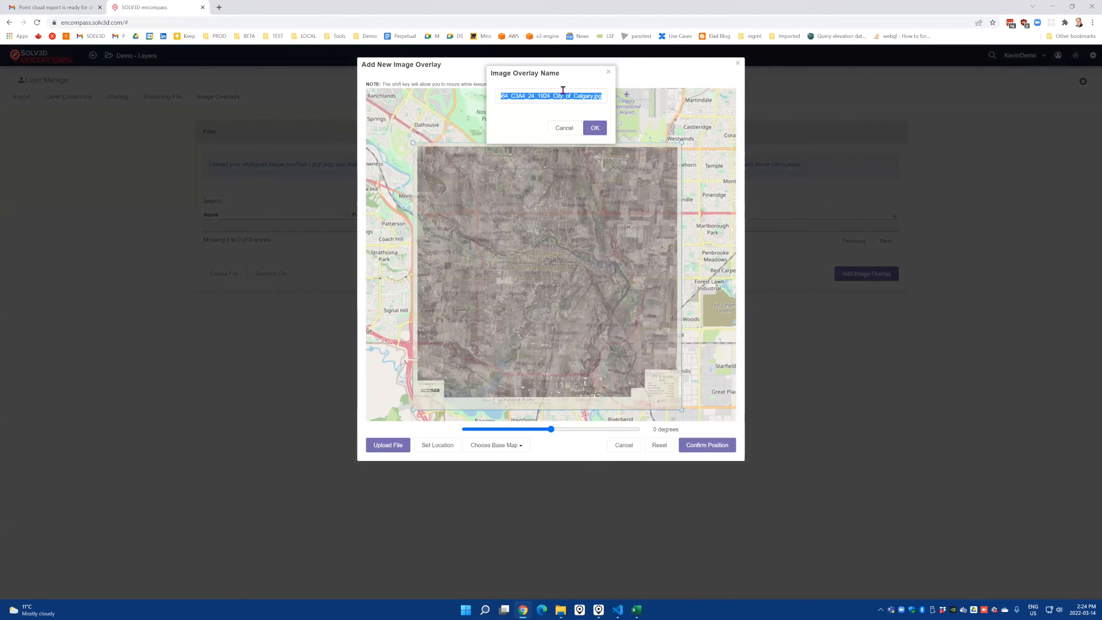
{"action": "type", "text": "Calgary Old Picture"}
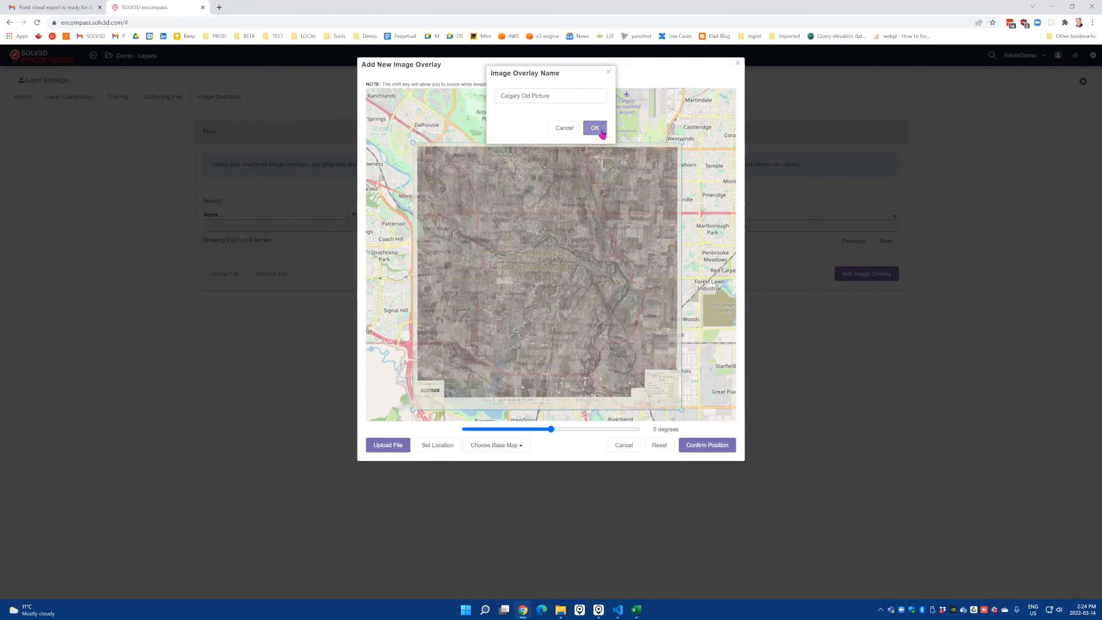
{"action": "left_click", "coordinate": [599, 131]}
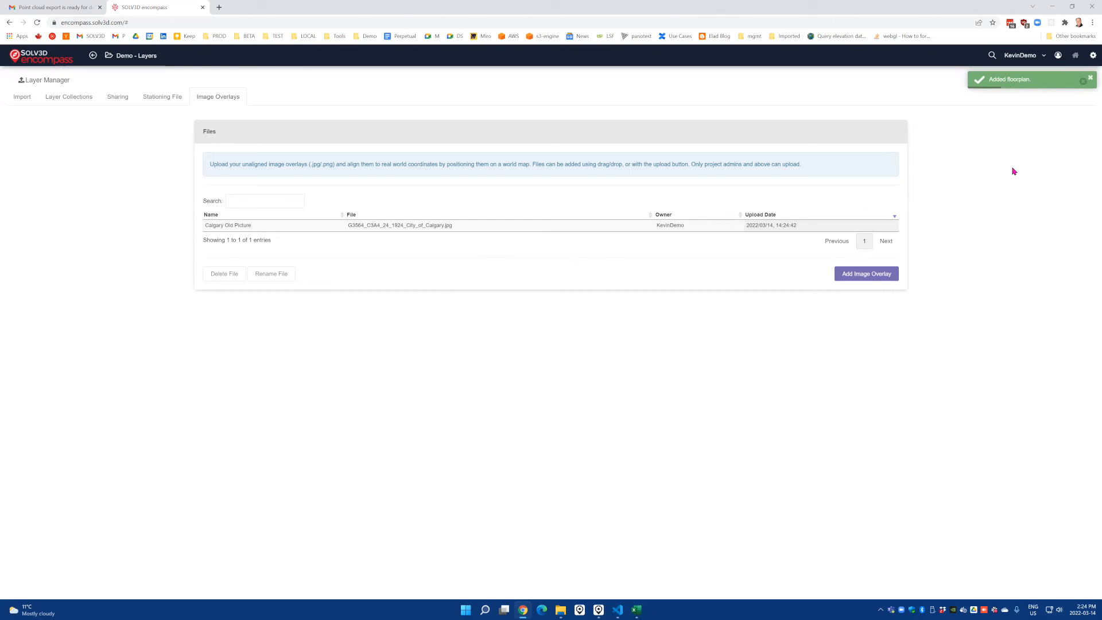
{"action": "left_click", "coordinate": [1085, 85]}
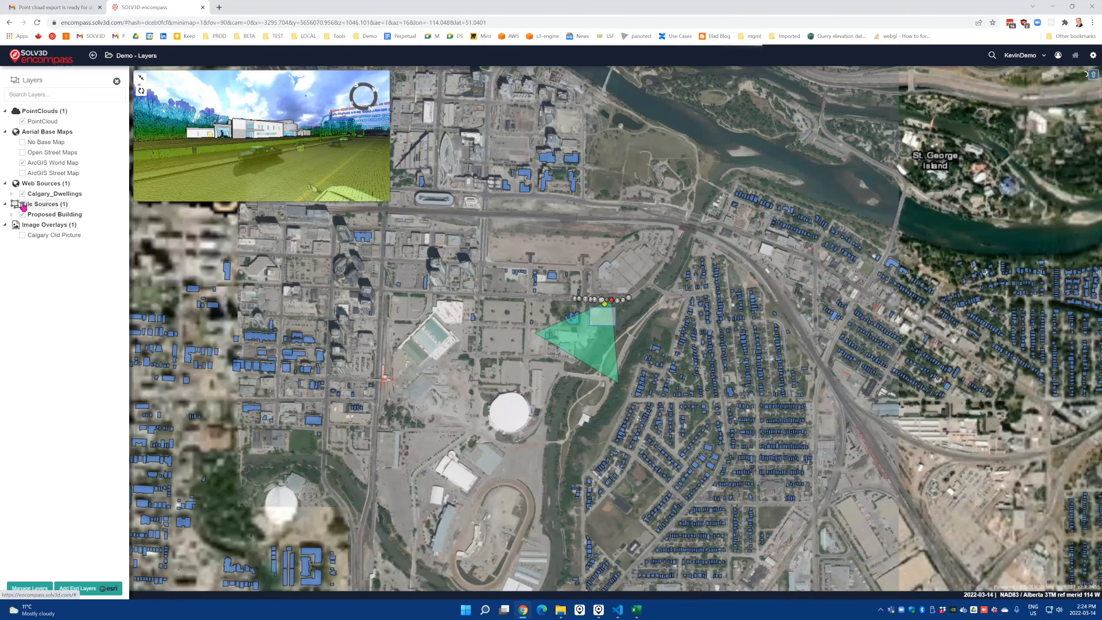
- Select No Base Map, hide Calgary_Dwellings and Proposed Building, and display the Calgary Old Picture overlay around the project location
{"action": "left_click", "coordinate": [22, 141]}
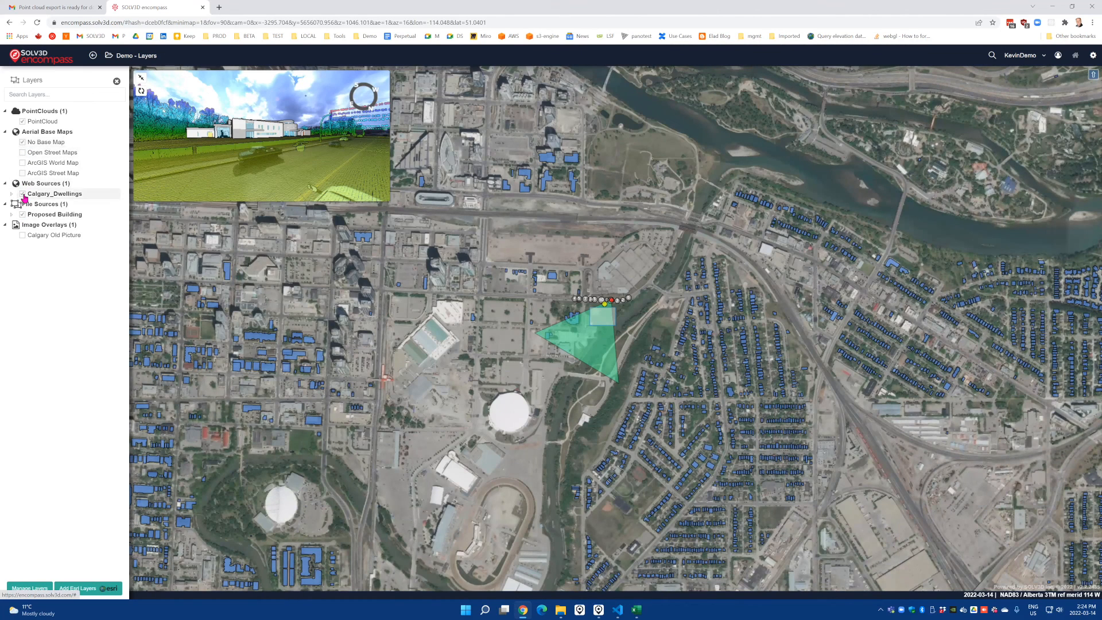
{"action": "left_click", "coordinate": [23, 194]}
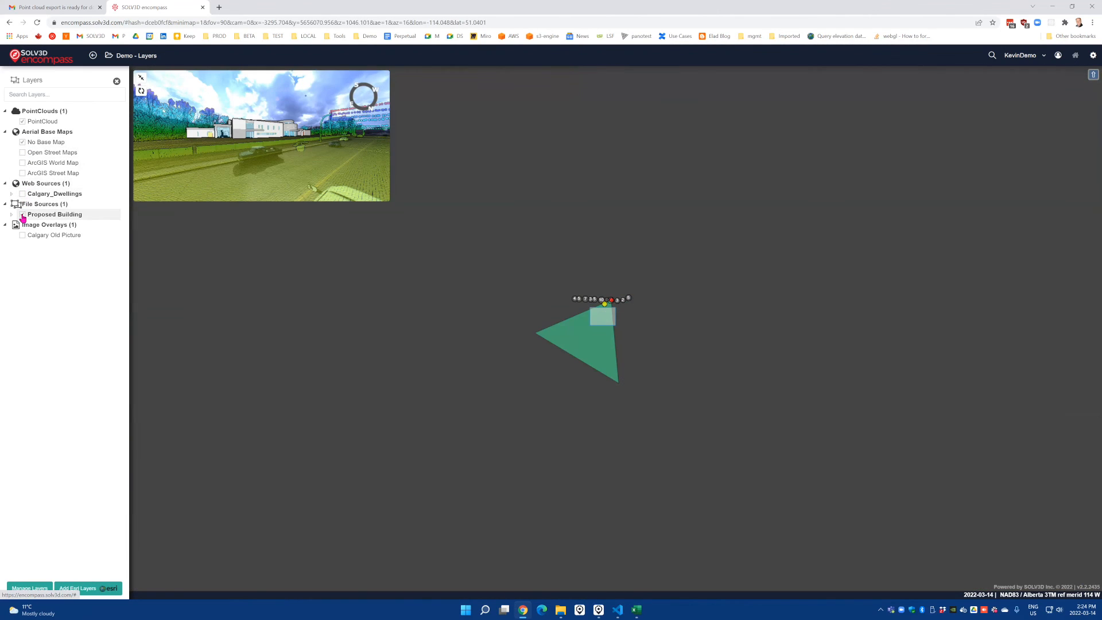
{"action": "left_click", "coordinate": [22, 215]}
{"action": "left_click", "coordinate": [22, 236]}
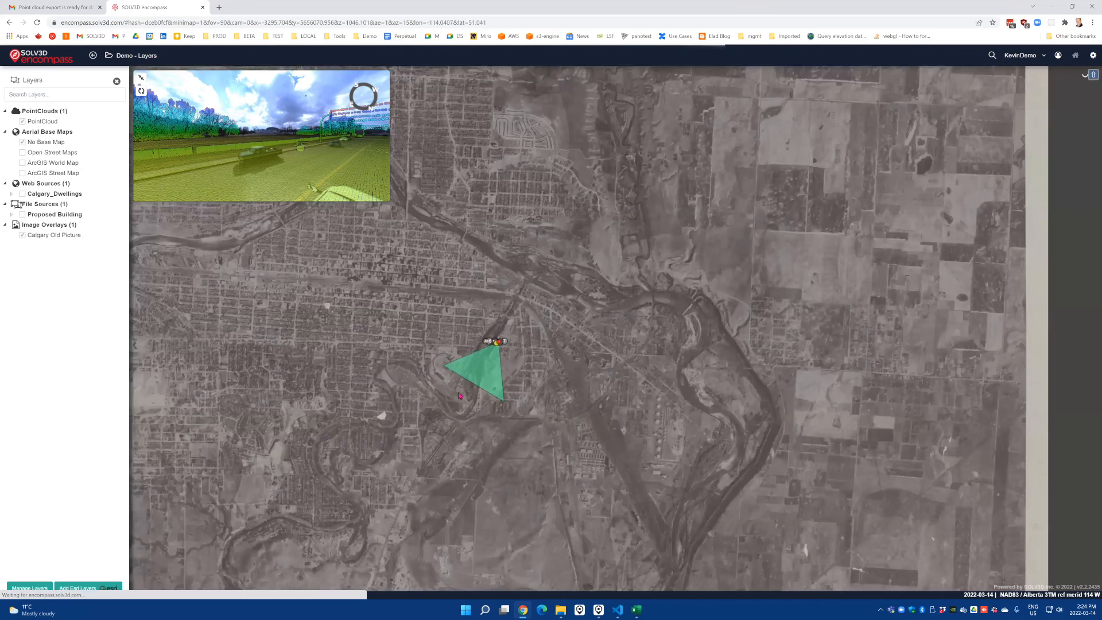
{"action": "scroll", "coordinate": [460, 396], "scroll_direction": "down", "scroll_amount": 2}
{"action": "left_click_drag", "start_coordinate": [460, 395], "coordinate": [558, 402]}
{"action": "scroll", "coordinate": [557, 402], "scroll_direction": "up", "scroll_amount": 1}
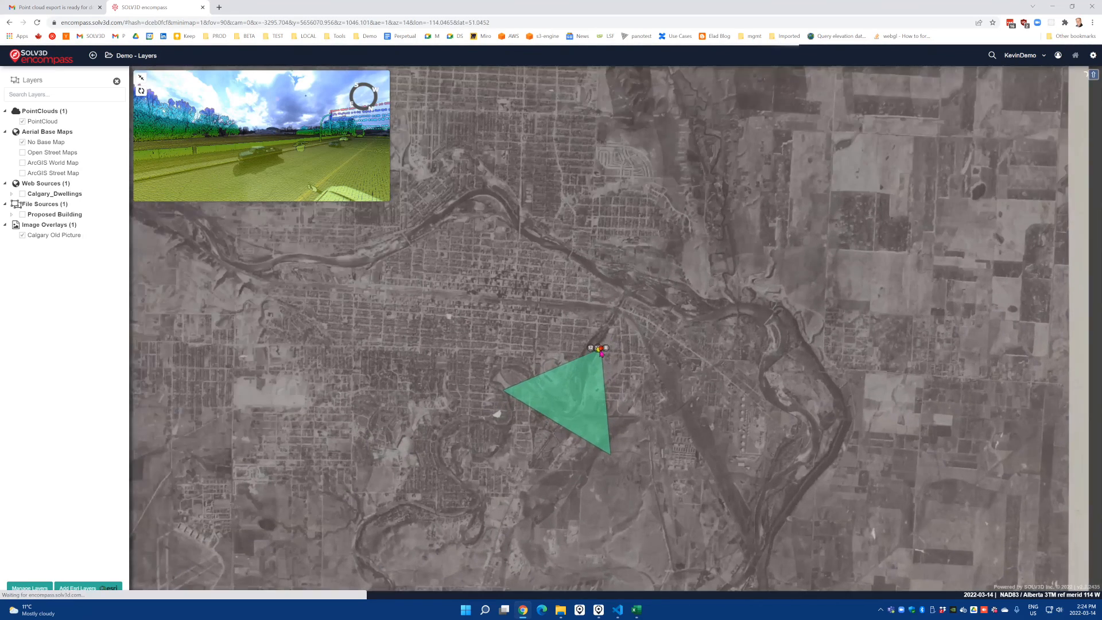
{"action": "scroll", "coordinate": [602, 353], "scroll_direction": "up", "scroll_amount": 2}
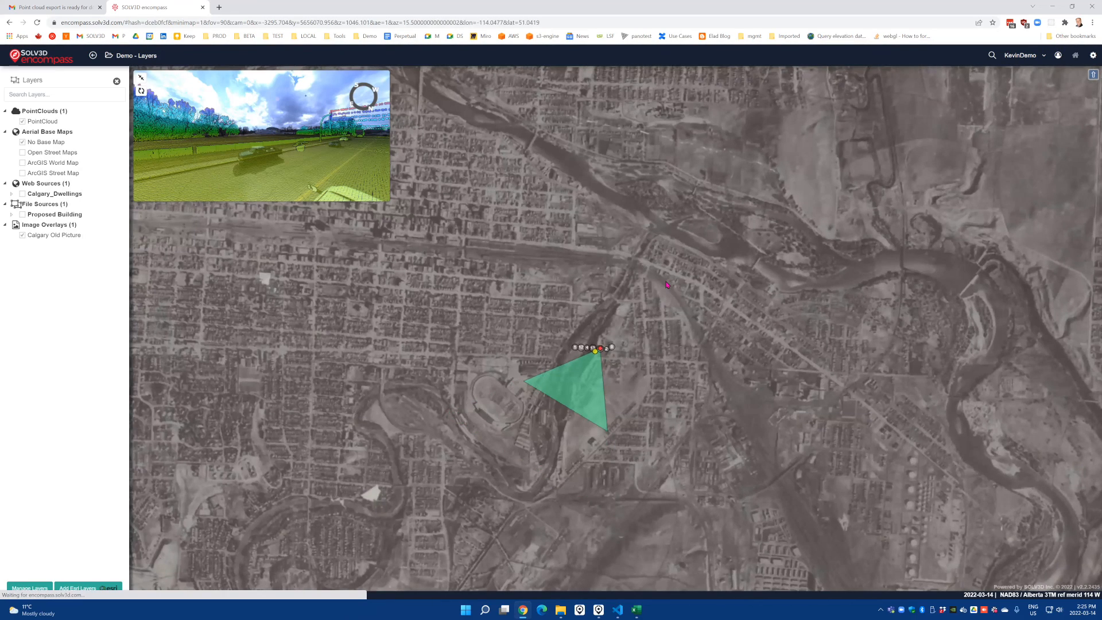